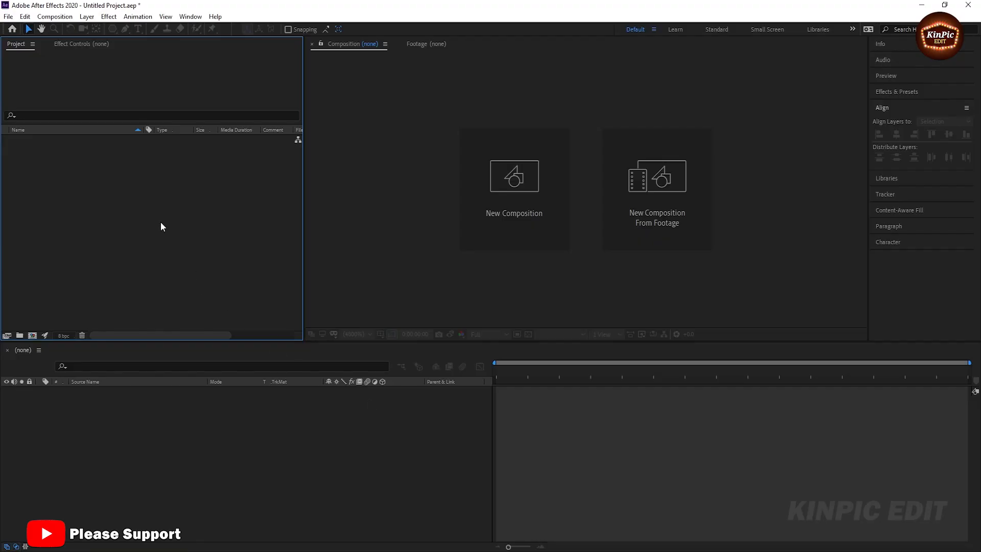
- Create a composition named Render at 1920 x 1080 px, 25 frames per second, with a 6-second duration
{"action": "left_click", "coordinate": [53, 17]}
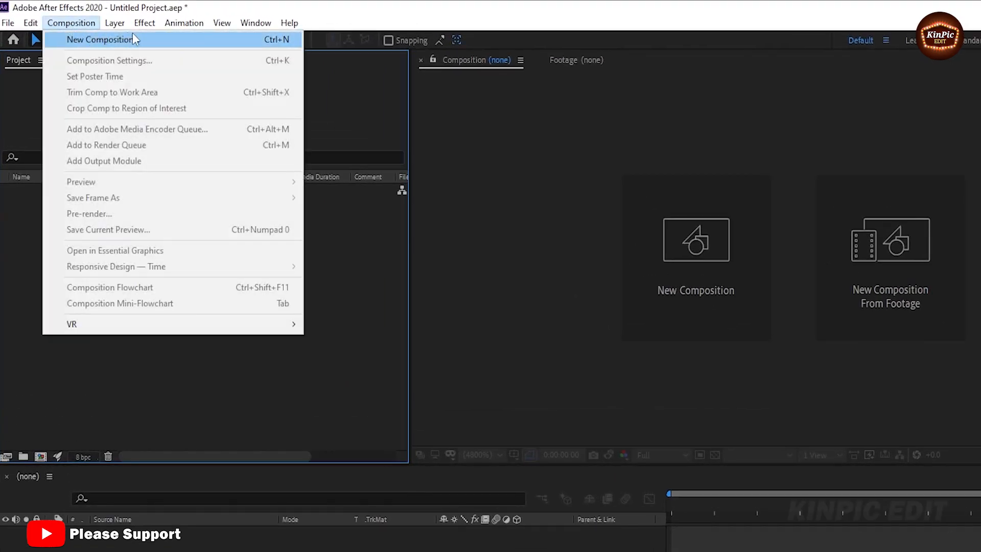
{"action": "left_click", "coordinate": [192, 40]}
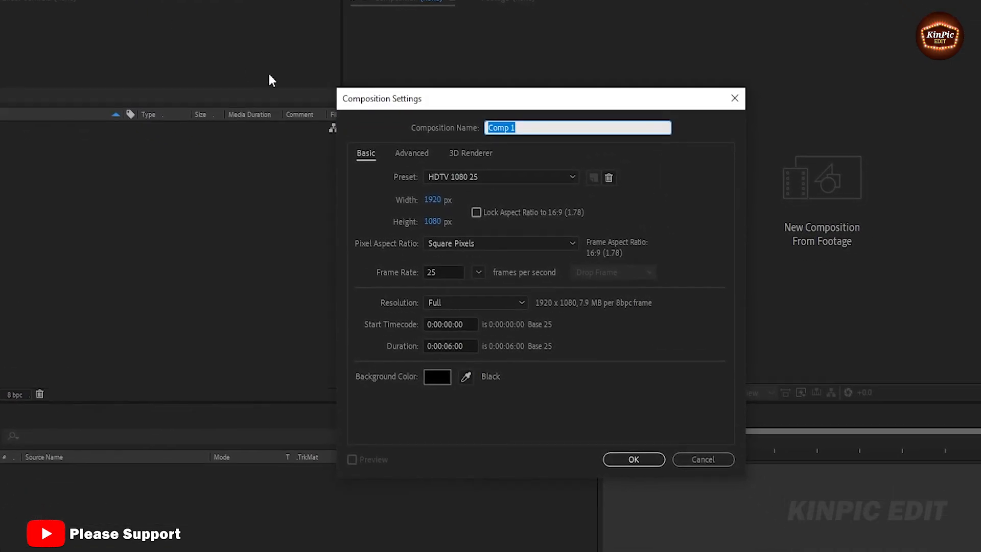
{"action": "type", "text": "Render"}
{"action": "left_click", "coordinate": [435, 199]}
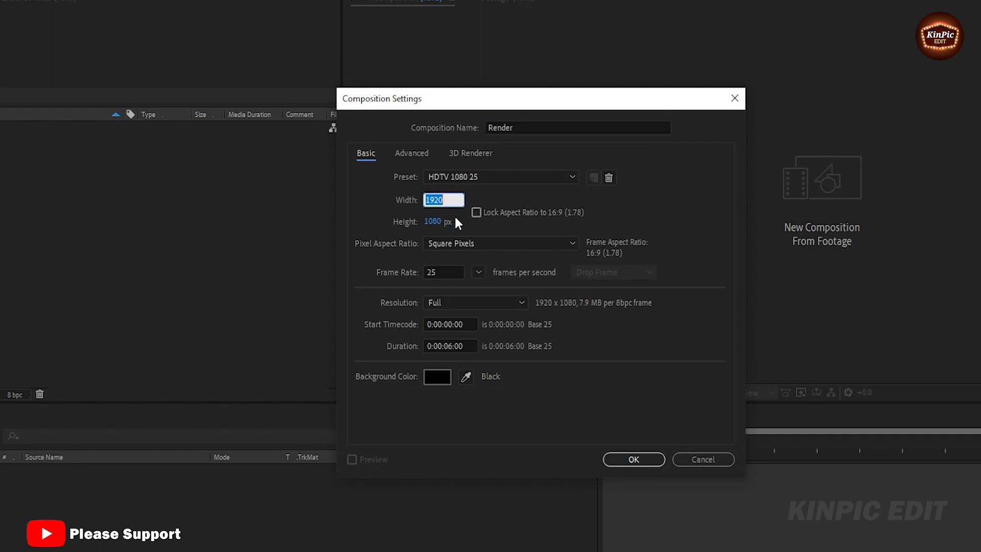
{"action": "left_click", "coordinate": [433, 223]}
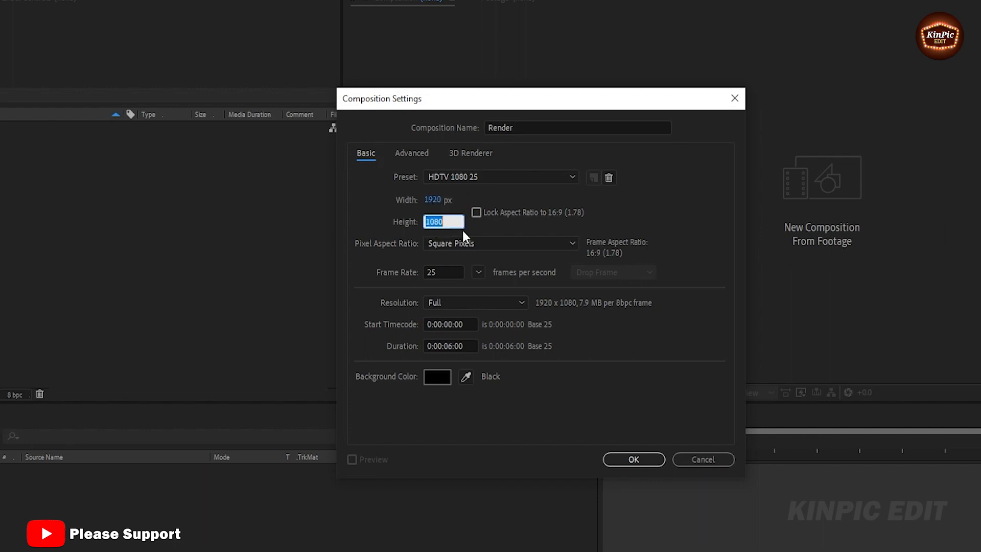
{"action": "left_click", "coordinate": [479, 272]}
{"action": "left_click", "coordinate": [491, 366]}
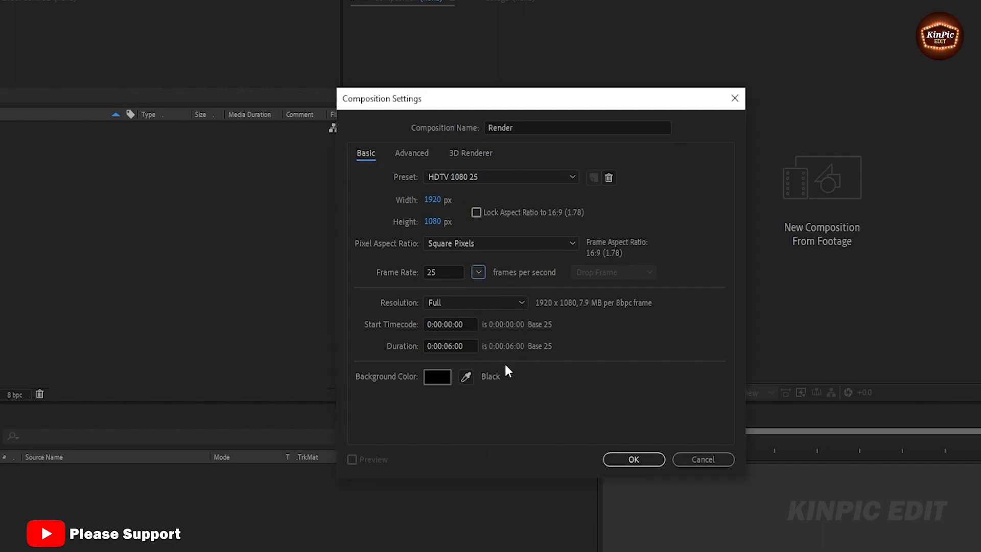
{"action": "left_click", "coordinate": [453, 346]}
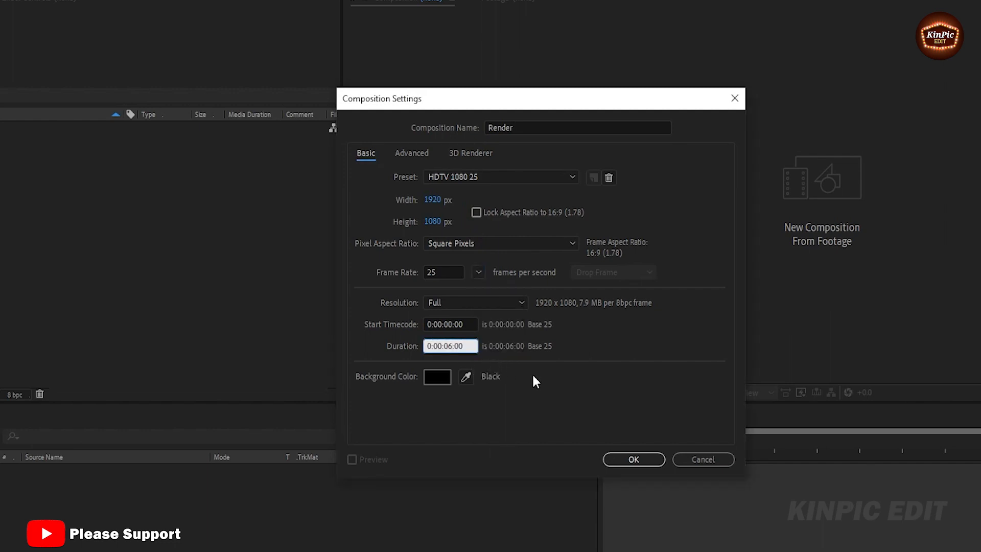
{"action": "left_click", "coordinate": [639, 460]}
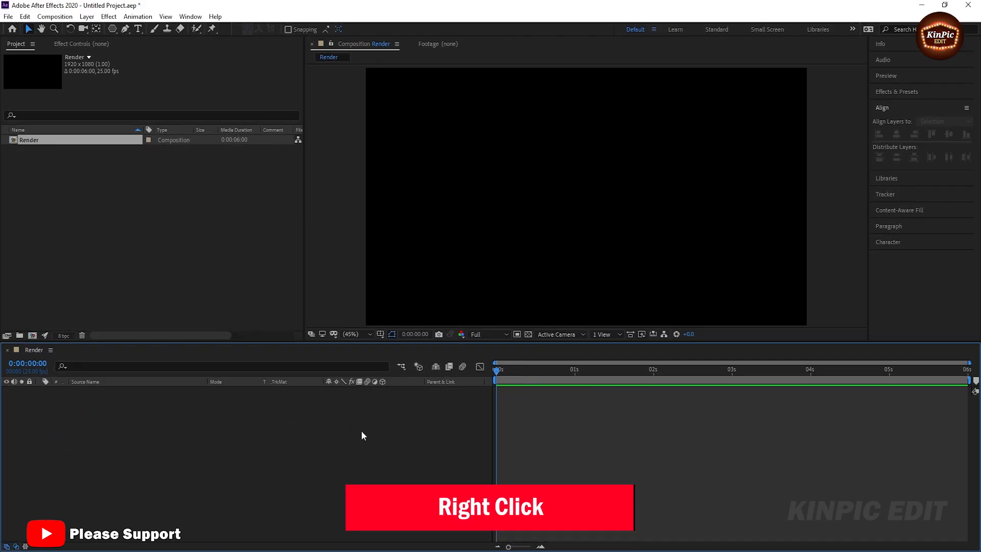
- Add a black 1920 x 1080 px solid layer named BG to the Render composition
{"action": "right_click", "coordinate": [240, 416]}
{"action": "mouse_move", "coordinate": [302, 426]}
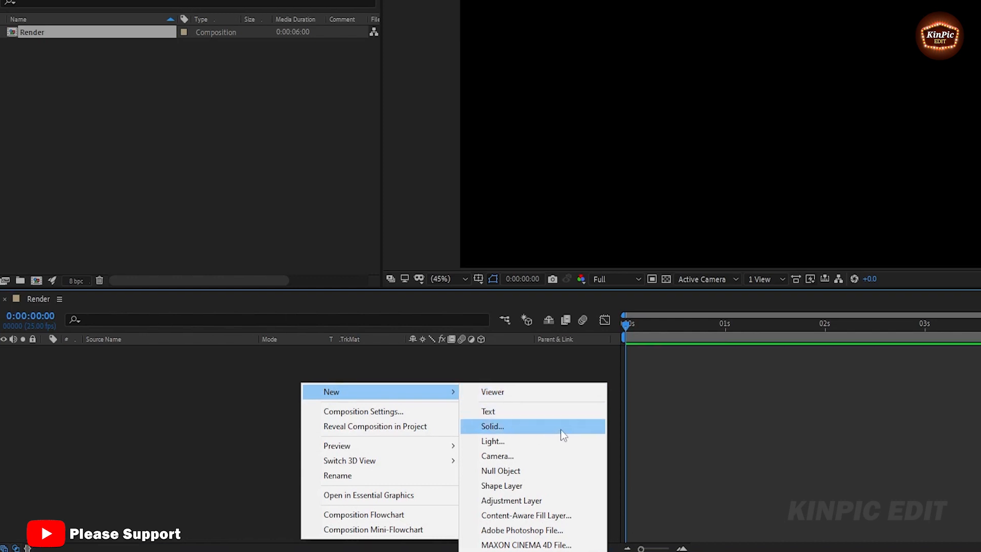
{"action": "left_click", "coordinate": [558, 428]}
{"action": "type", "text": "BG"}
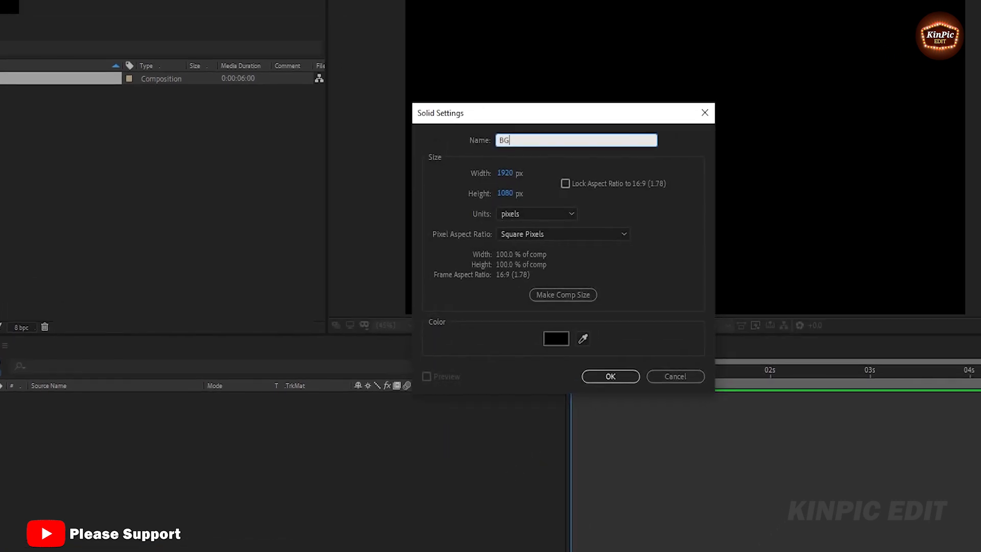
{"action": "left_click", "coordinate": [606, 377]}
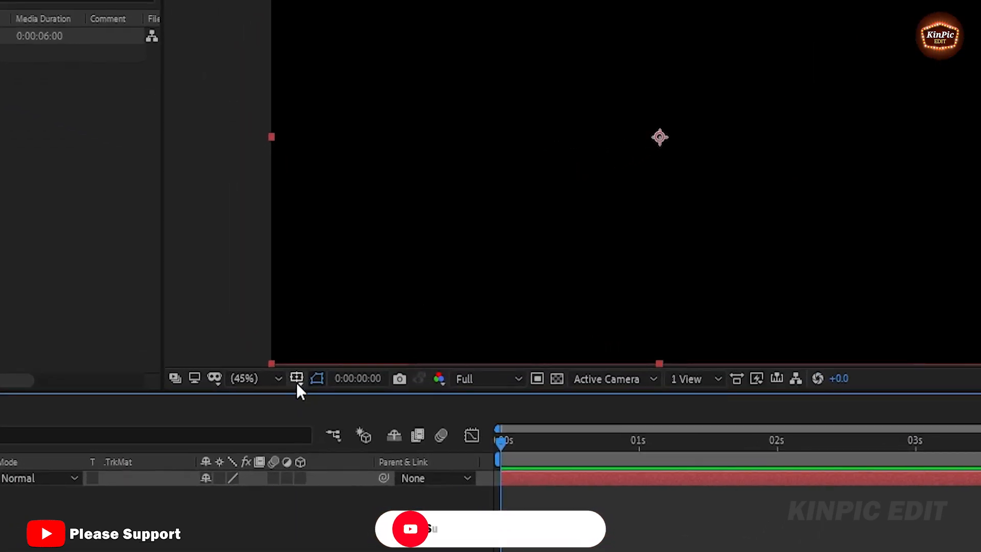
- Show the title/action safe guides in the composition view and deselect the BG layer
{"action": "left_click", "coordinate": [296, 381]}
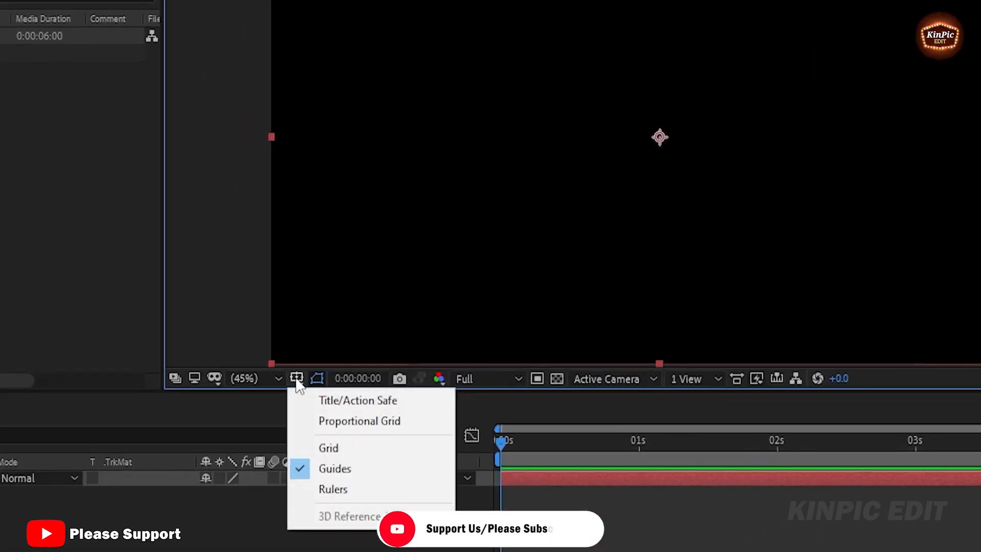
{"action": "left_click", "coordinate": [424, 401]}
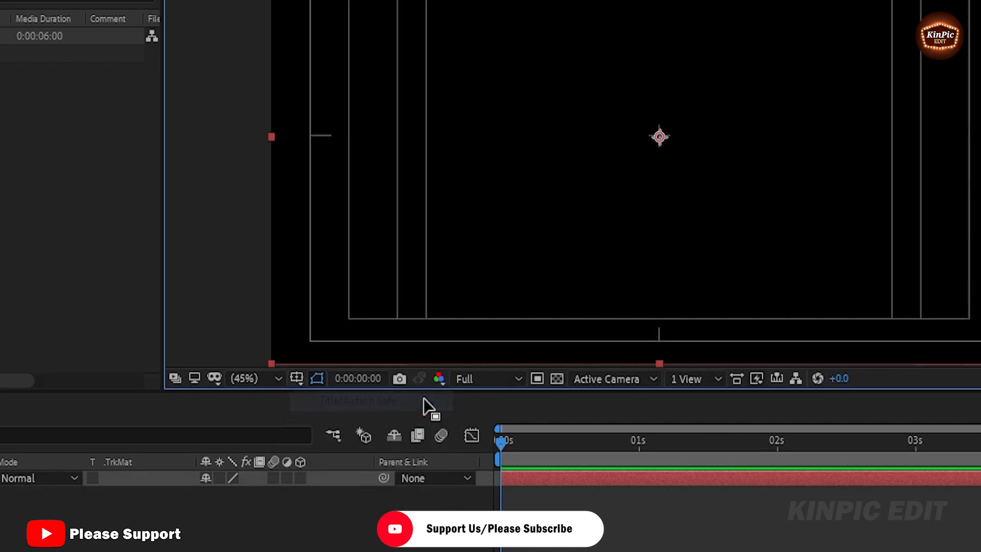
{"action": "left_click", "coordinate": [186, 434]}
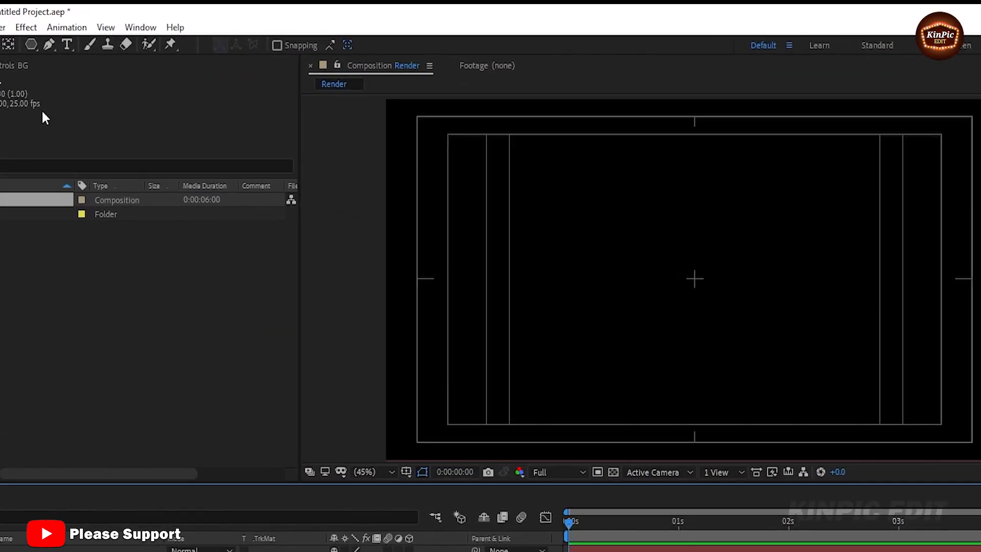
- Choose the Polygon tool and set its shape fill to None
{"action": "left_click_drag", "start_coordinate": [31, 45], "coordinate": [71, 77]}
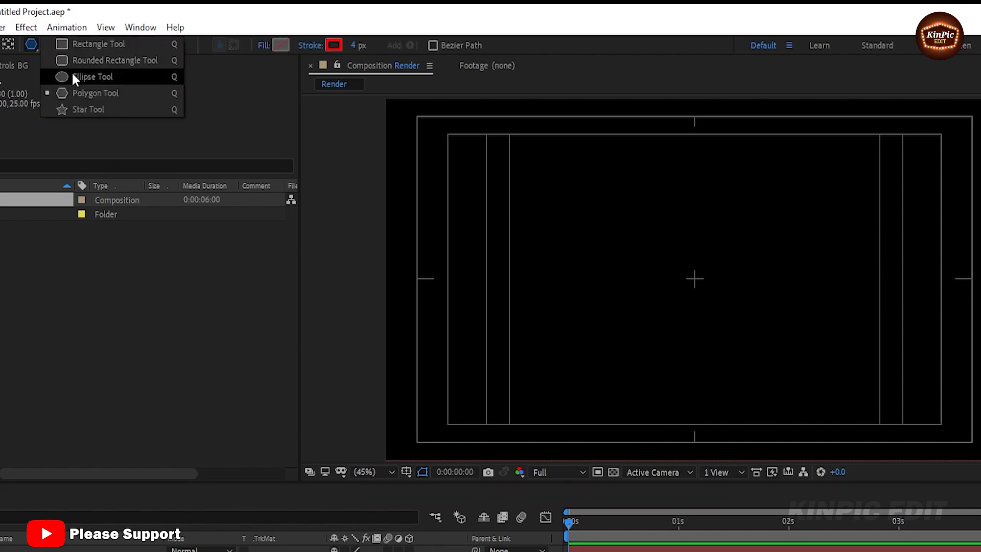
{"action": "left_click", "coordinate": [145, 94]}
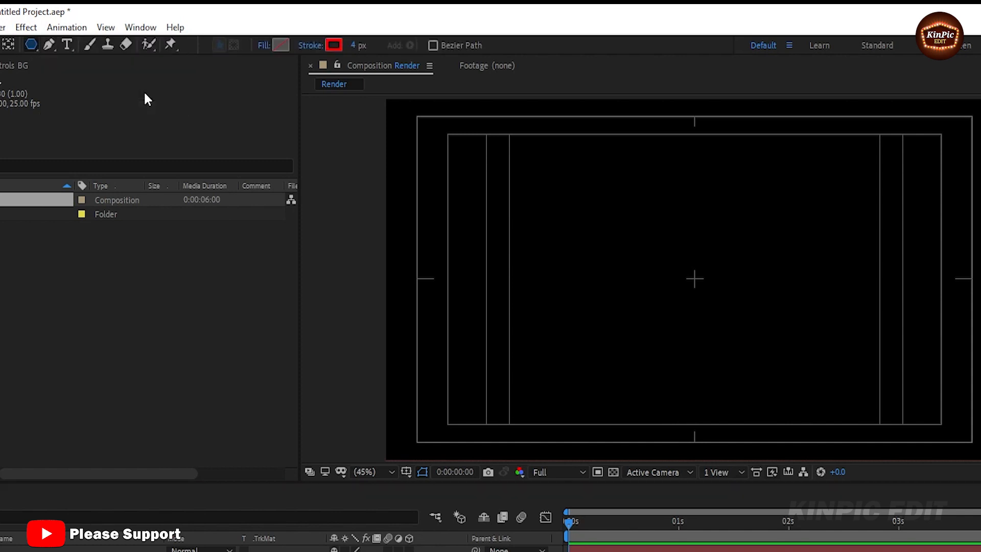
{"action": "left_click", "coordinate": [263, 46]}
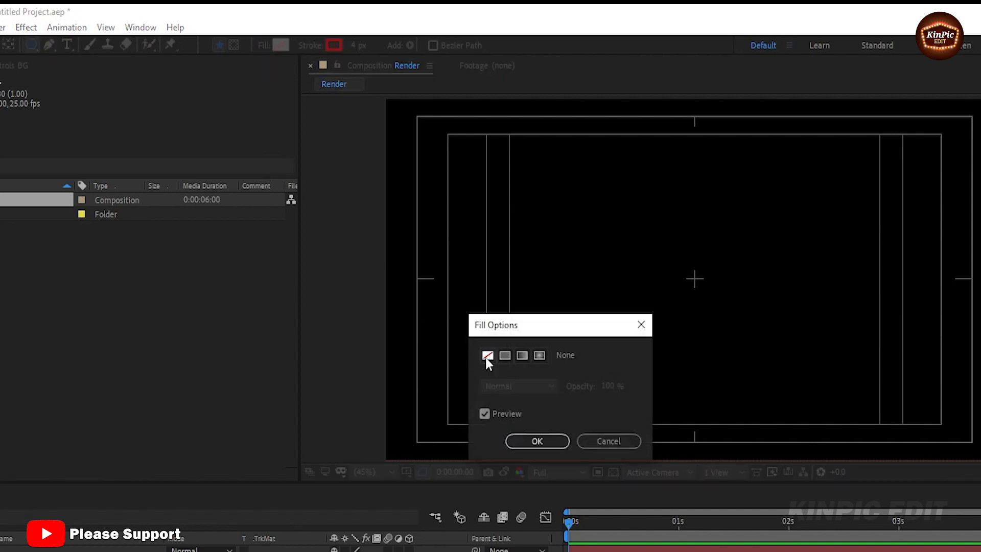
{"action": "left_click", "coordinate": [531, 441]}
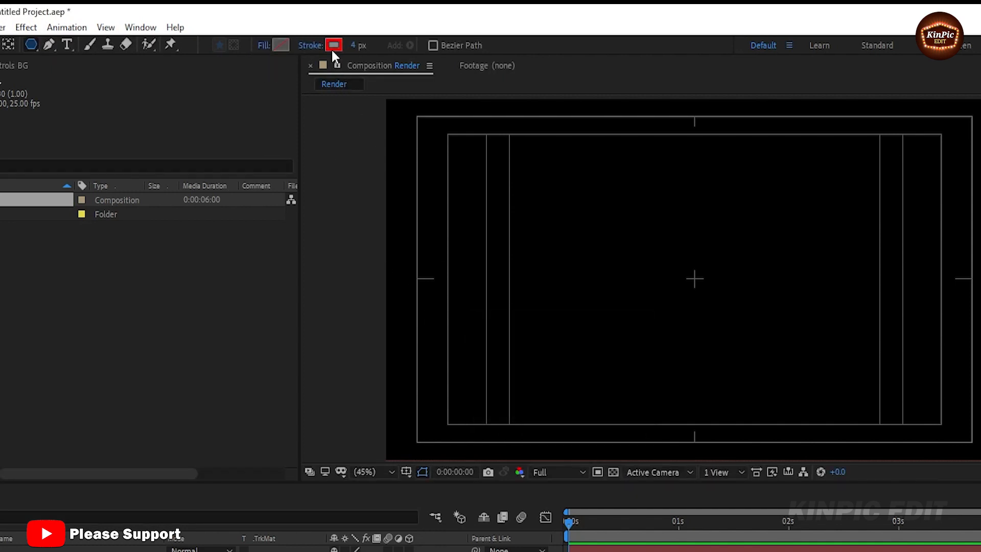
- Set the shape stroke to pure red with a width of 4 px
{"action": "left_click", "coordinate": [334, 45]}
{"action": "left_click", "coordinate": [767, 188]}
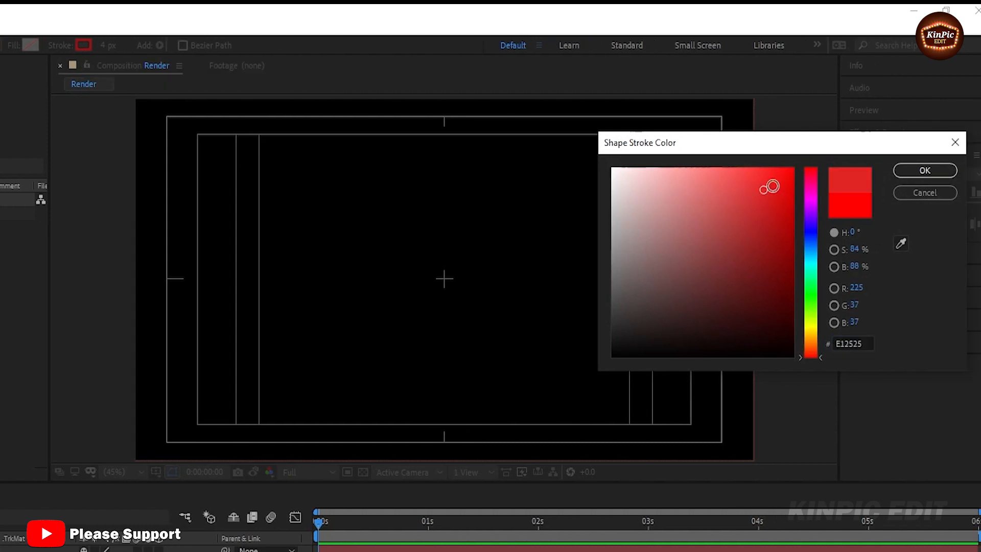
{"action": "left_click_drag", "start_coordinate": [772, 186], "coordinate": [794, 168]}
{"action": "left_click", "coordinate": [939, 174]}
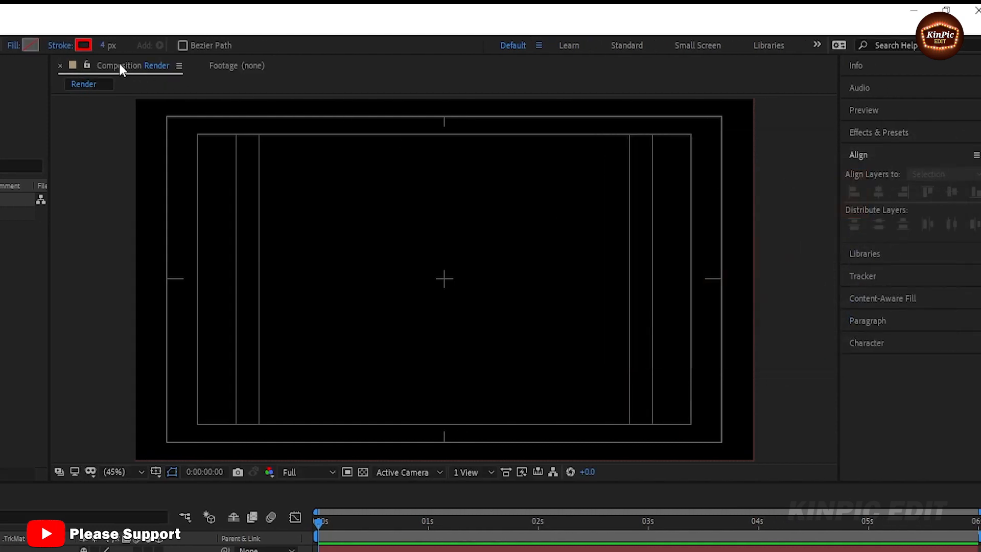
{"action": "left_click", "coordinate": [102, 45]}
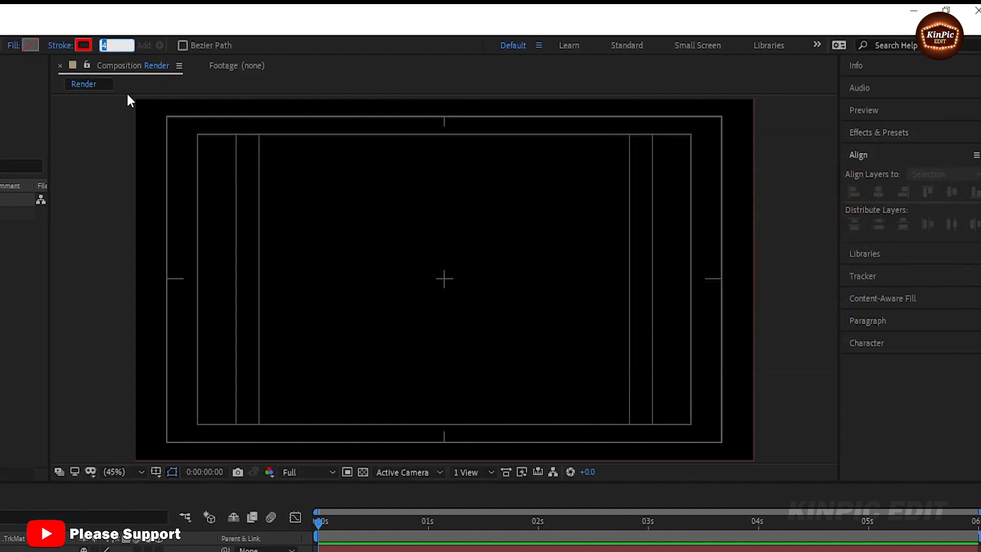
- Draw a pentagon with an outer radius of about 260 px and center it horizontally and vertically in the composition
{"action": "mouse_move", "coordinate": [397, 238]}
{"action": "left_mouse_down"}
{"action": "mouse_move", "coordinate": [442, 284]}
{"action": "mouse_move", "coordinate": [447, 308]}
{"action": "left_mouse_up"}
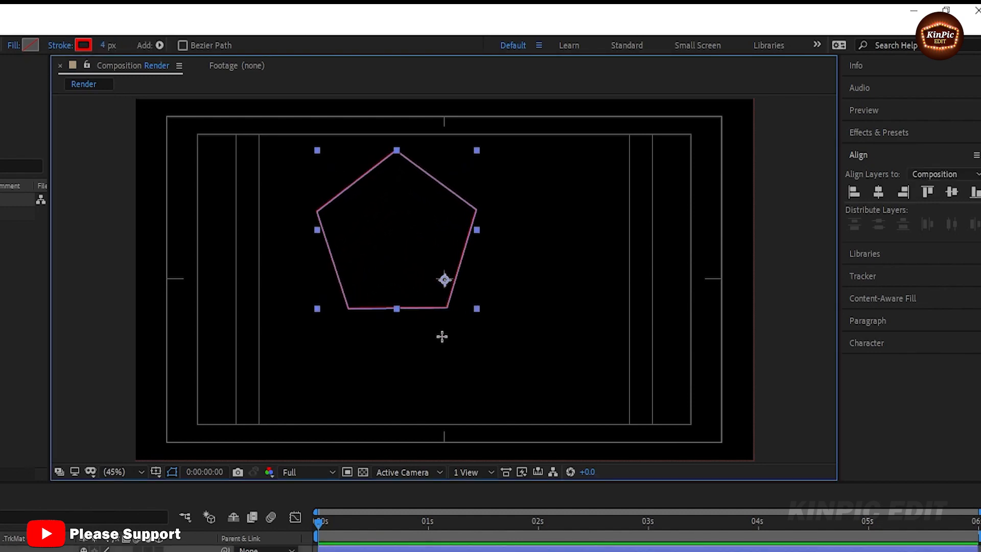
{"action": "left_click", "coordinate": [878, 193]}
{"action": "left_click", "coordinate": [951, 195]}
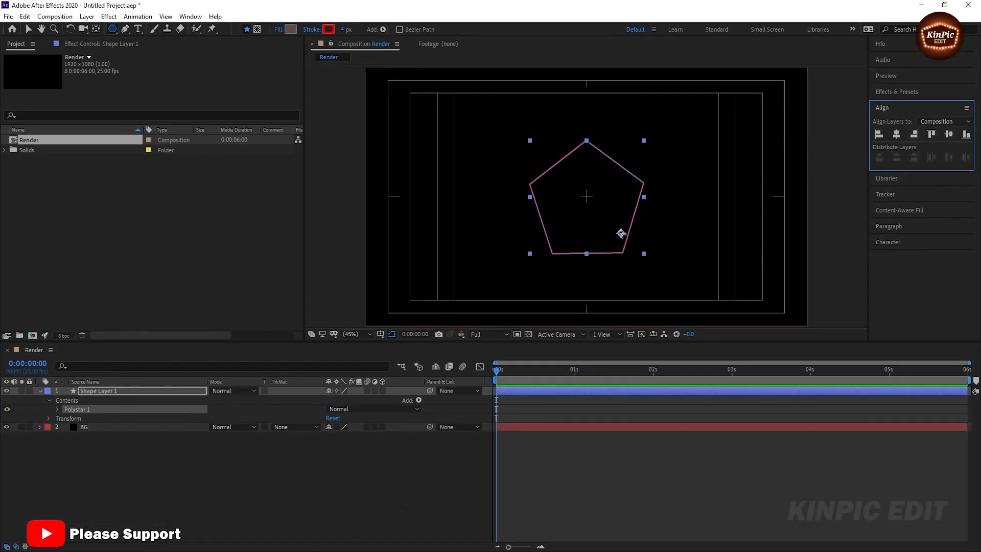
- Move the pentagon shape layer's anchor point to the center of the composition with the Pan Behind tool
{"action": "left_click", "coordinate": [621, 234]}
{"action": "left_click", "coordinate": [95, 29]}
{"action": "left_click", "coordinate": [133, 460]}
{"action": "left_click", "coordinate": [131, 390]}
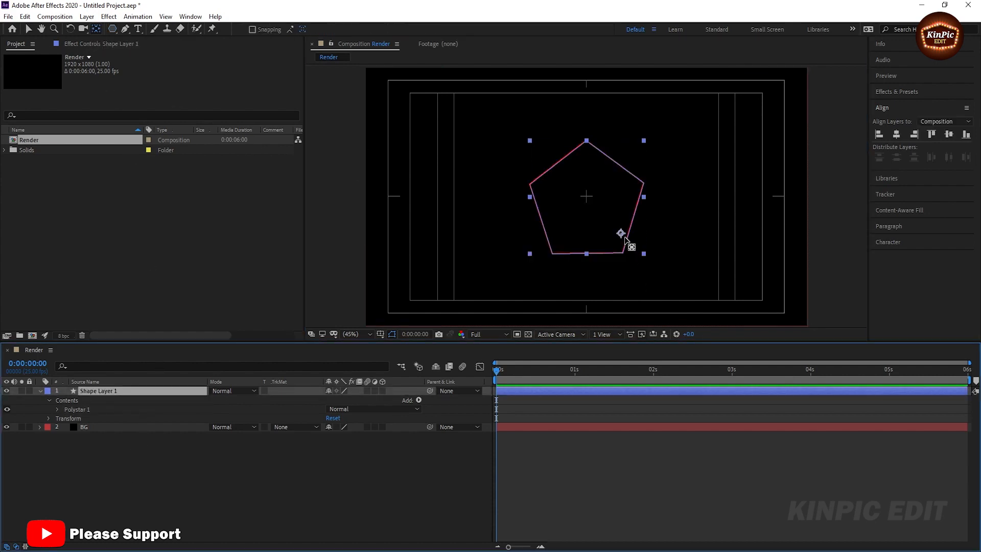
{"action": "left_click_drag", "start_coordinate": [621, 233], "coordinate": [586, 196]}
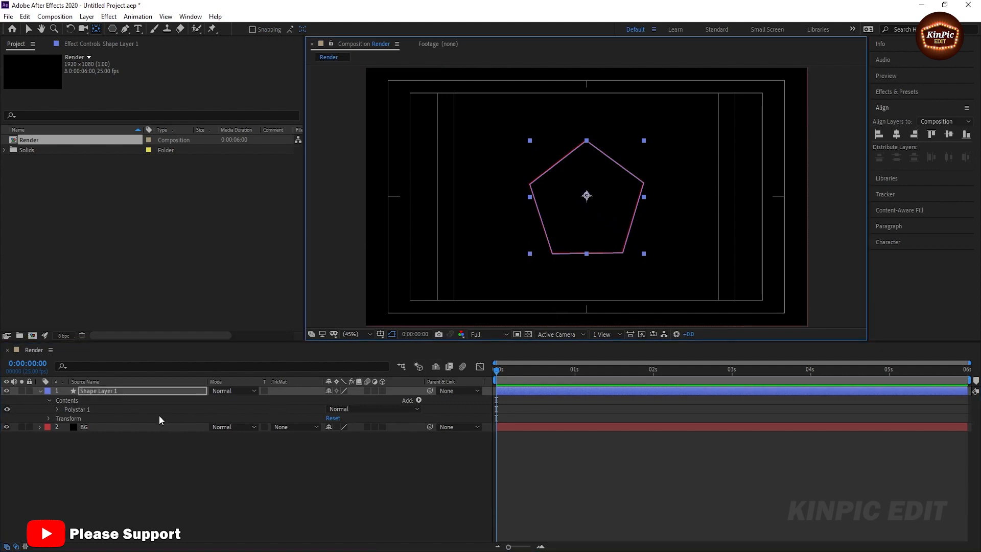
- Set the polystar path's outer roundness to -489% to form a five-petal outline, and collapse the layer's properties
{"action": "left_click", "coordinate": [57, 409]}
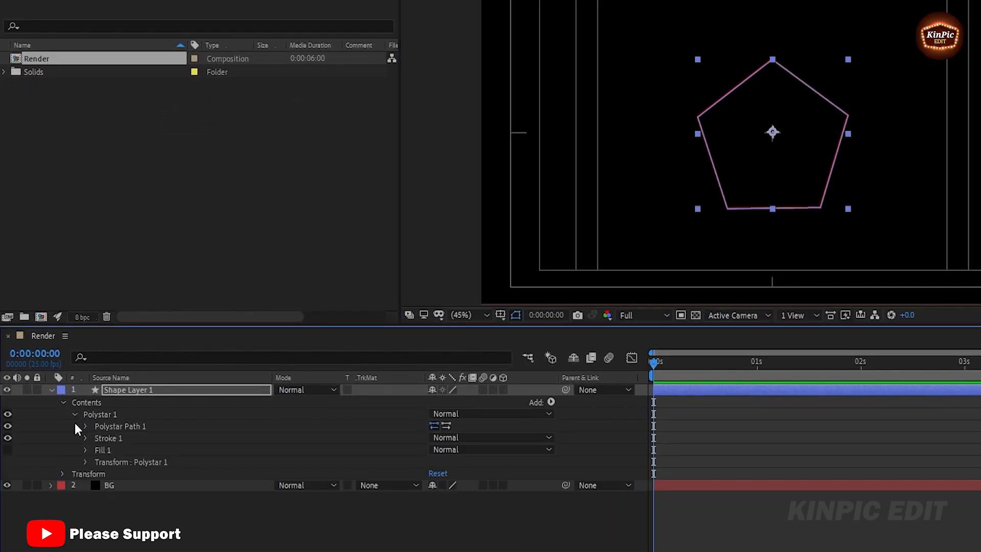
{"action": "left_click", "coordinate": [86, 427]}
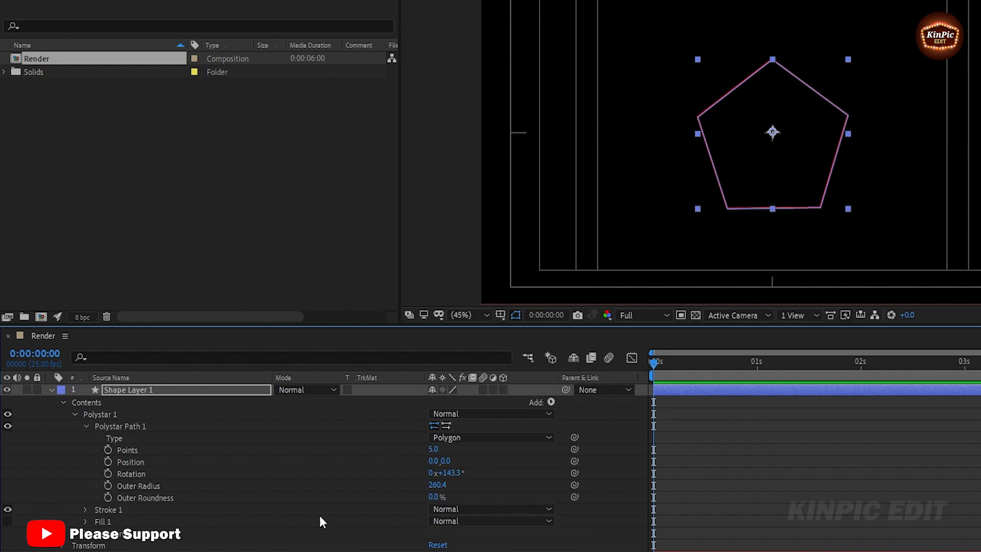
{"action": "left_click_drag", "start_coordinate": [434, 497], "coordinate": [113, 509]}
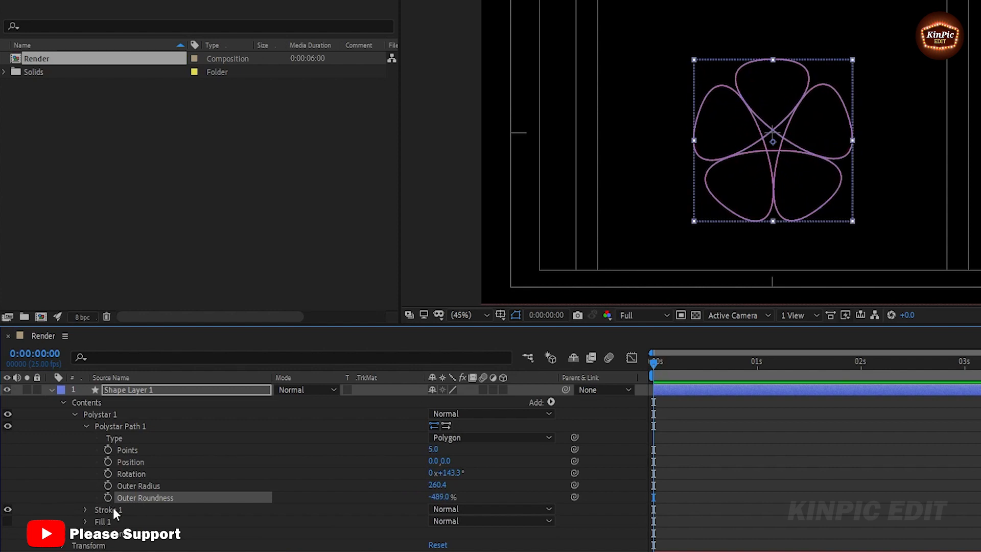
{"action": "left_click", "coordinate": [51, 390]}
{"action": "left_click", "coordinate": [154, 431]}
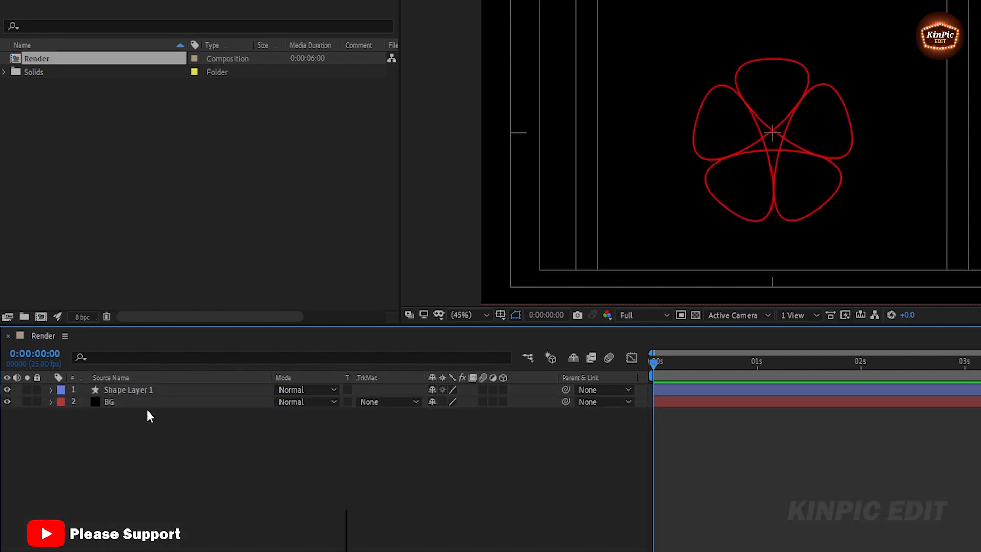
- Rename the shape layer as Ring_01
{"action": "left_click", "coordinate": [136, 391]}
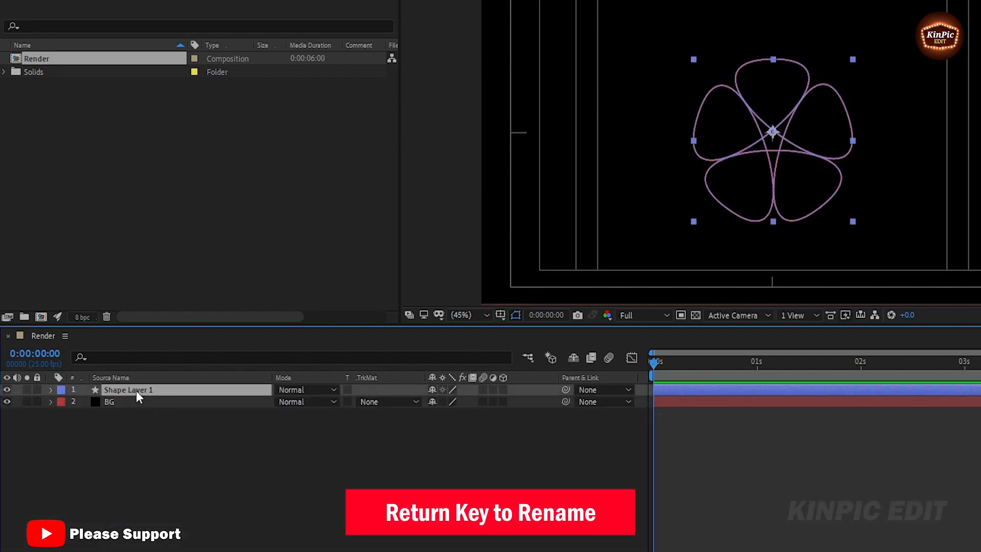
{"action": "key", "text": "Return"}
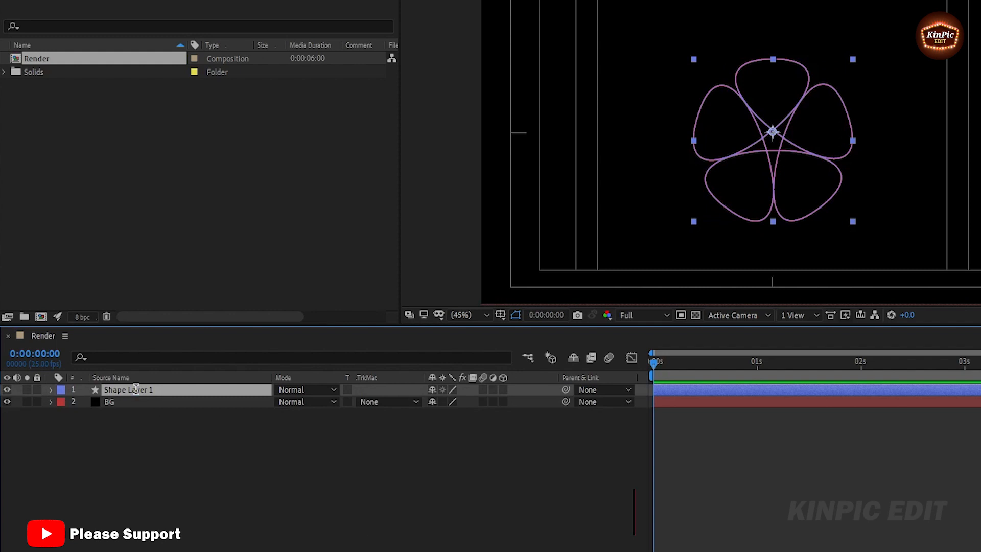
{"action": "type", "text": "Ring_01"}
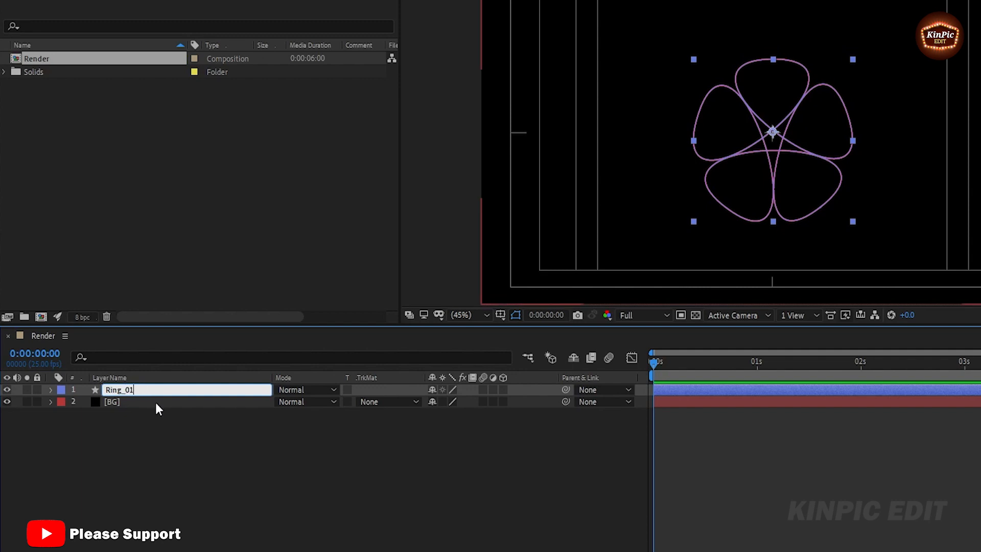
{"action": "left_click", "coordinate": [149, 420]}
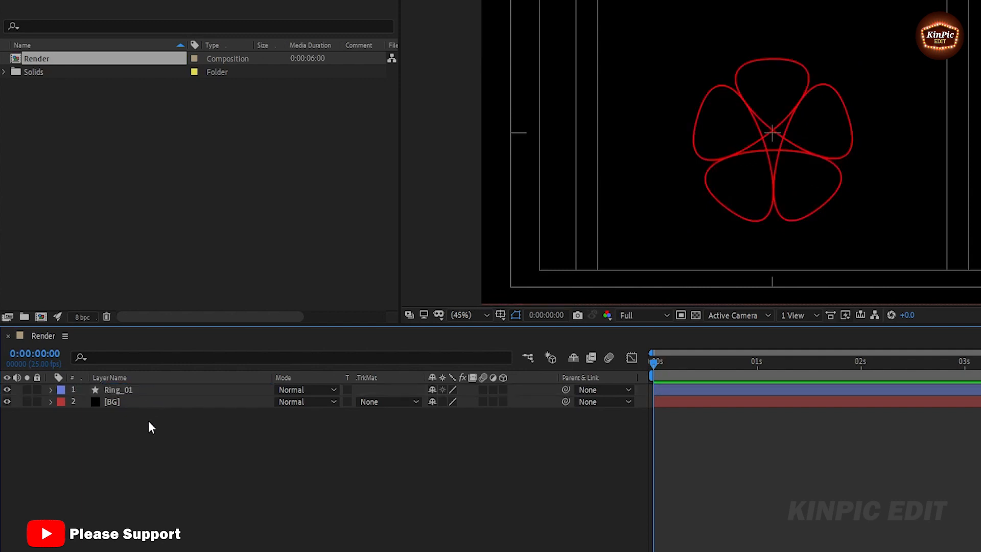
- Drive the Ring_01 layer's rotation with the expression time*300, collapse its properties, and preview the spin
{"action": "left_click", "coordinate": [136, 391]}
{"action": "key", "text": "r"}
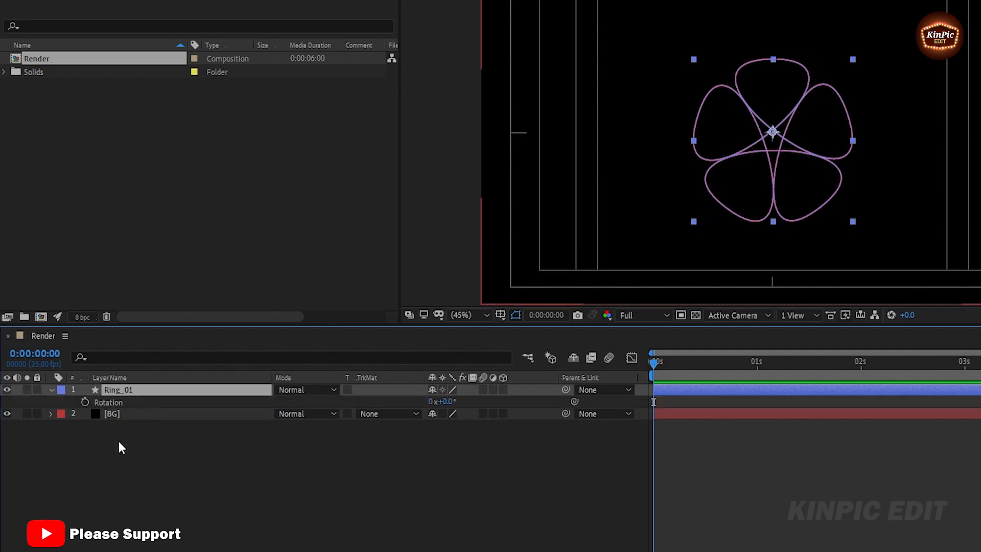
{"action": "left_click", "coordinate": [85, 402], "text": "alt"}
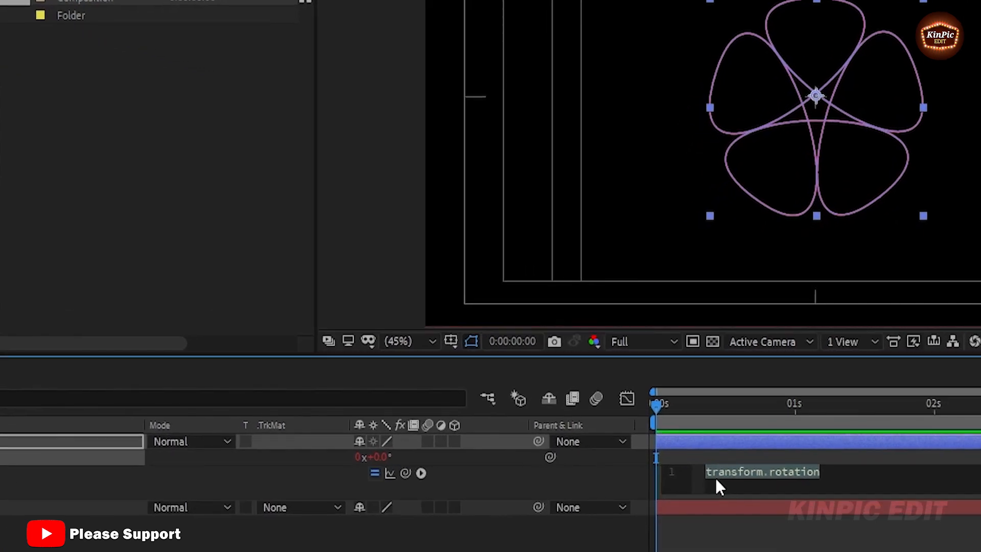
{"action": "type", "text": "ti"}
{"action": "key", "text": "Return"}
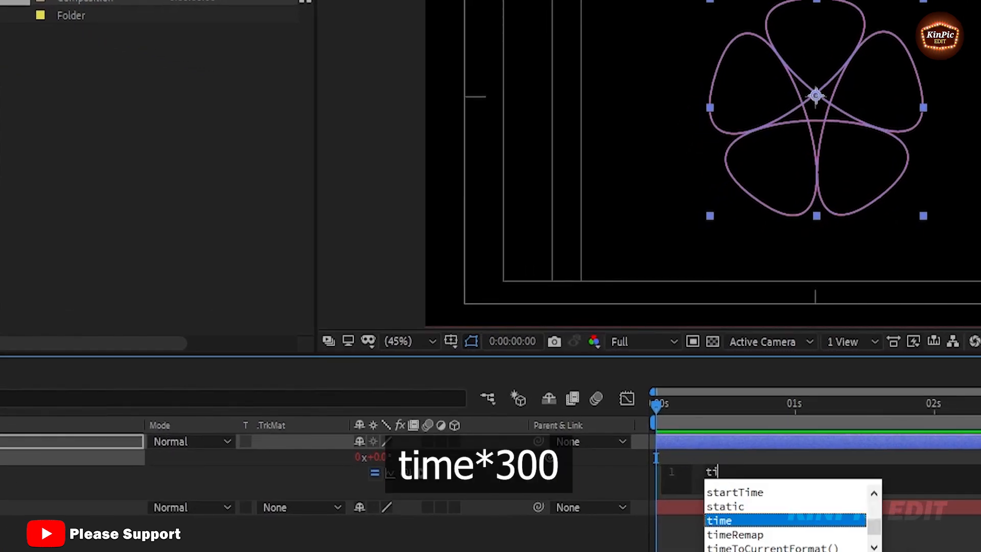
{"action": "type", "text": "me*300"}
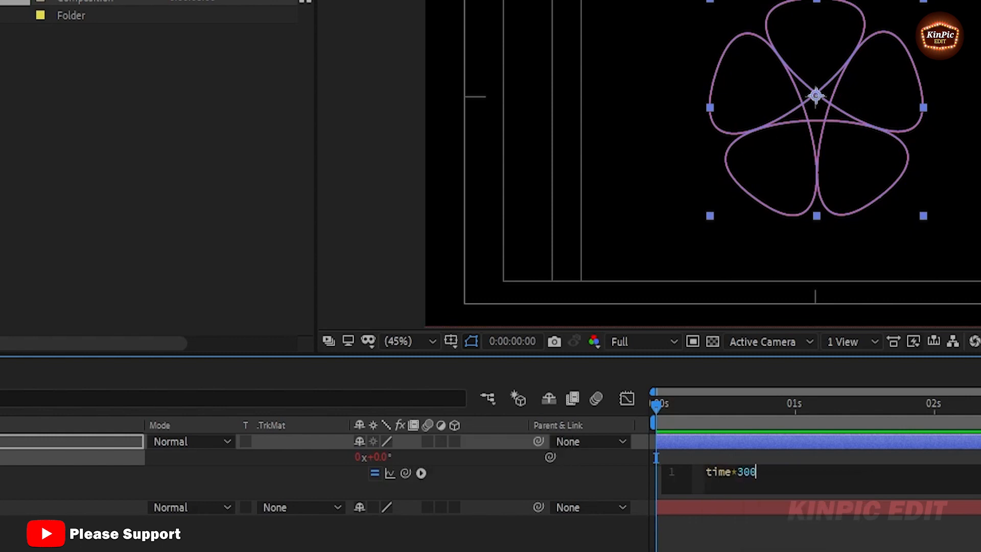
{"action": "left_click", "coordinate": [504, 521]}
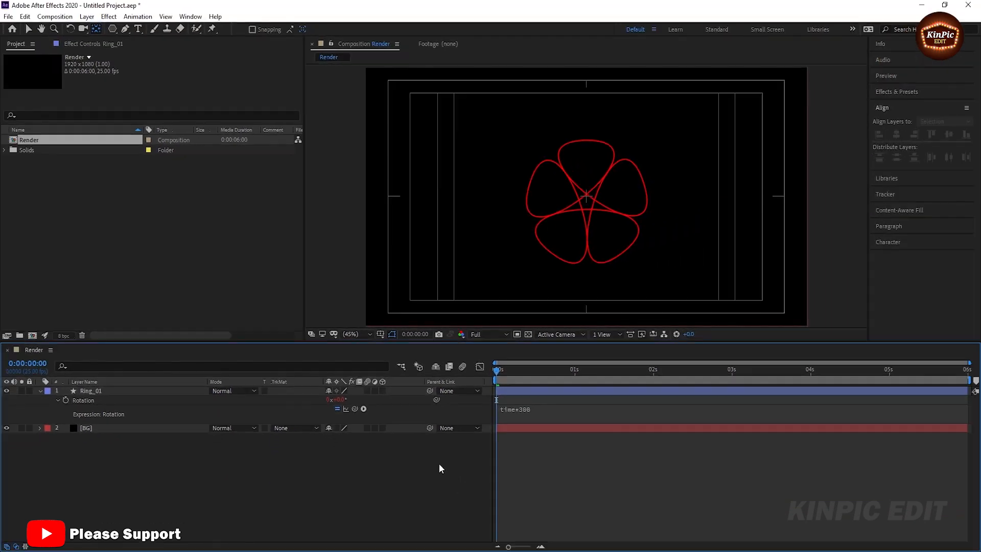
{"action": "left_click", "coordinate": [39, 390]}
{"action": "key", "text": "space"}
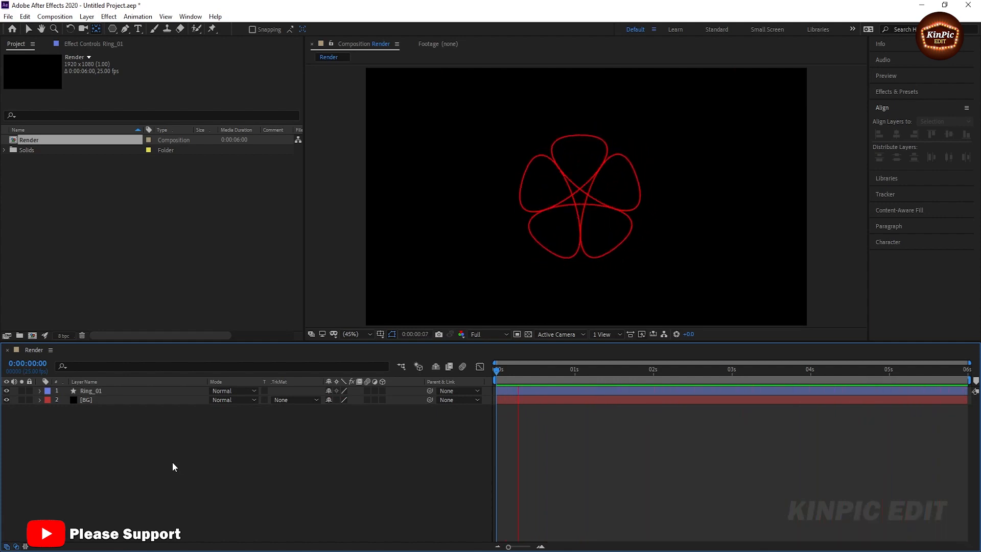
{"action": "key", "text": "space"}
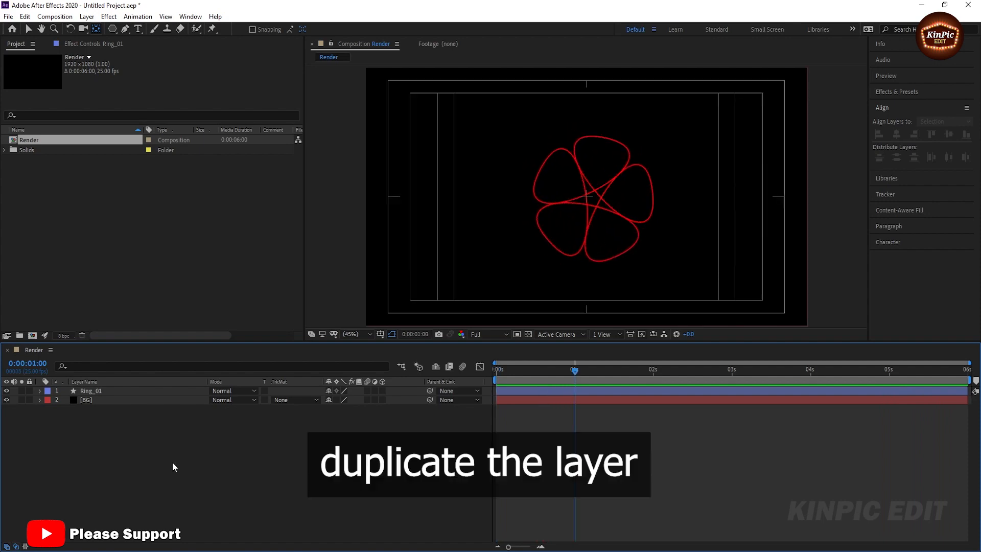
- Duplicate the Ring_01 layer and turn off the title/action safe overlay in the composition view
{"action": "left_click", "coordinate": [118, 392]}
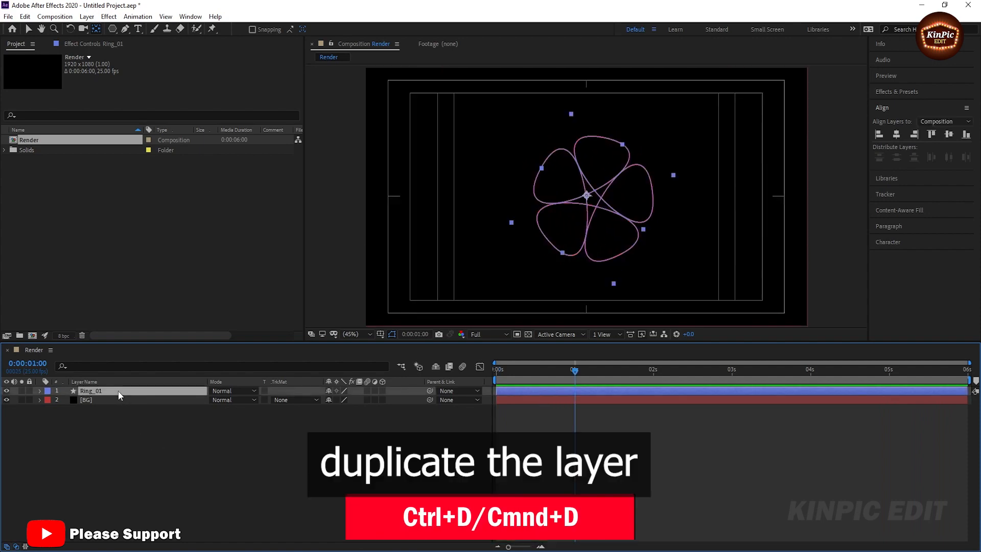
{"action": "key", "text": "ctrl+d"}
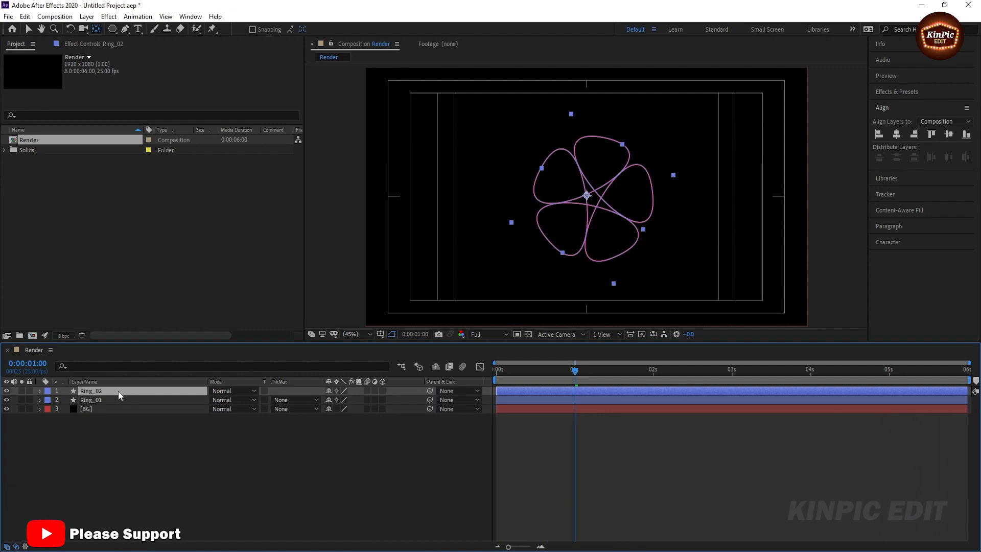
{"action": "left_click", "coordinate": [382, 336]}
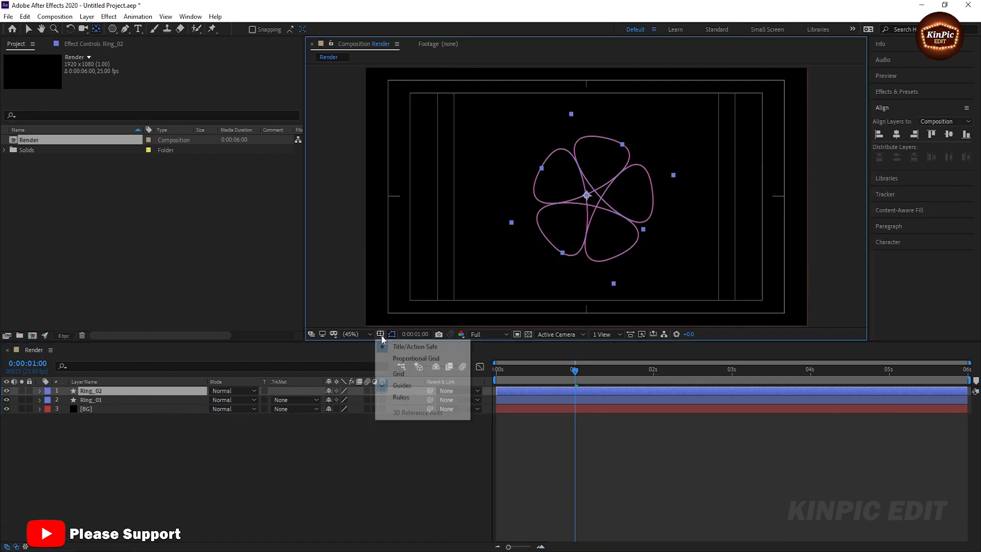
{"action": "left_click", "coordinate": [415, 347]}
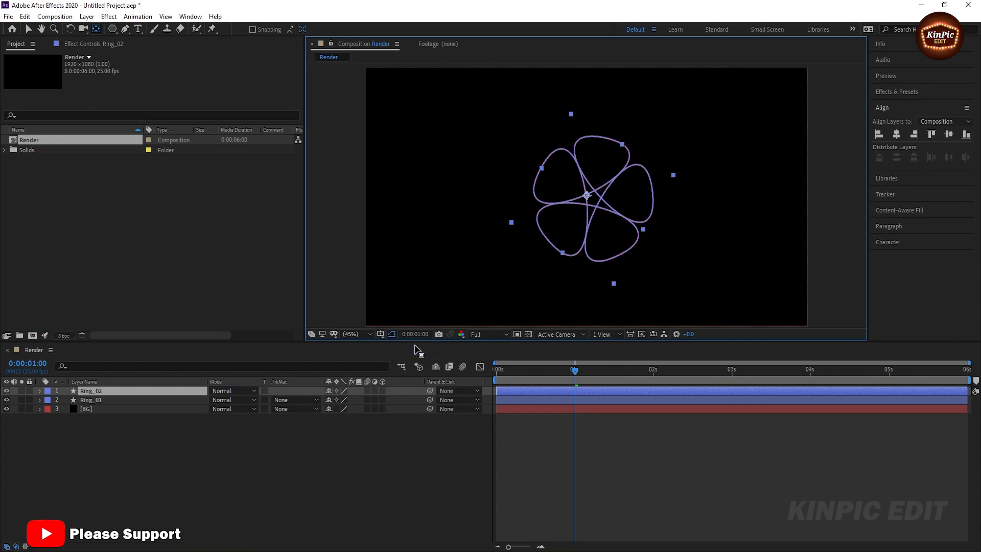
- Move the Ring_01 layer horizontally to position 658.9, 532.9
{"action": "left_click", "coordinate": [130, 400]}
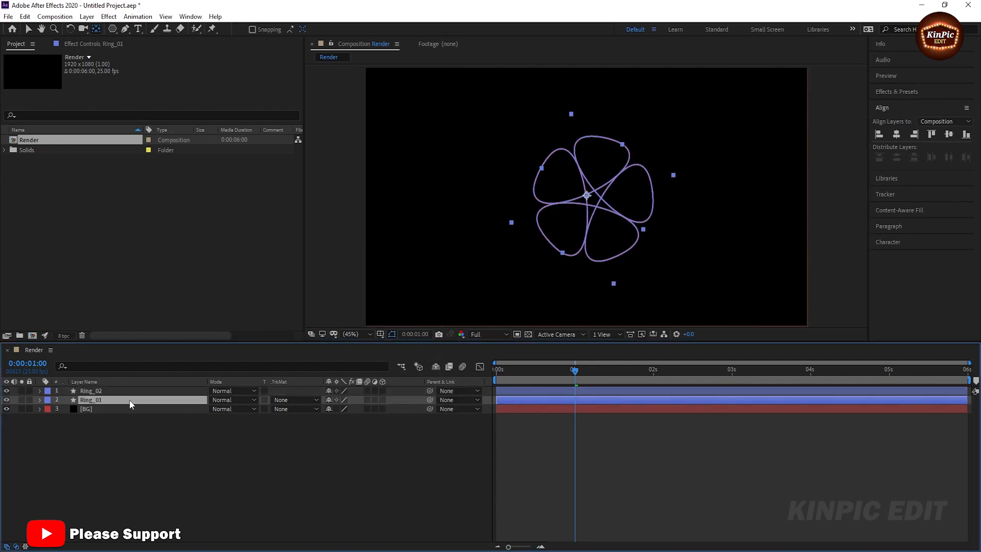
{"action": "key", "text": "p"}
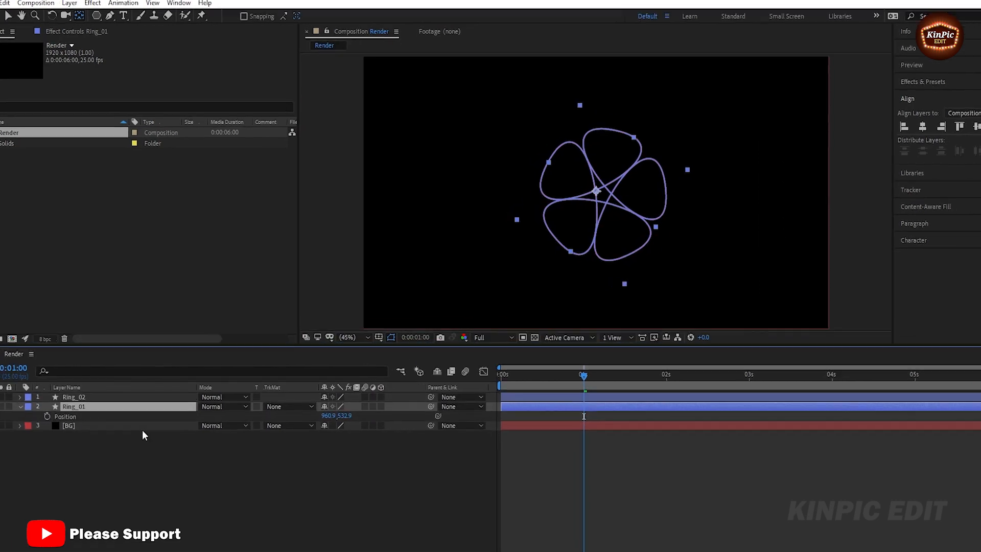
{"action": "left_click_drag", "start_coordinate": [327, 408], "coordinate": [265, 410]}
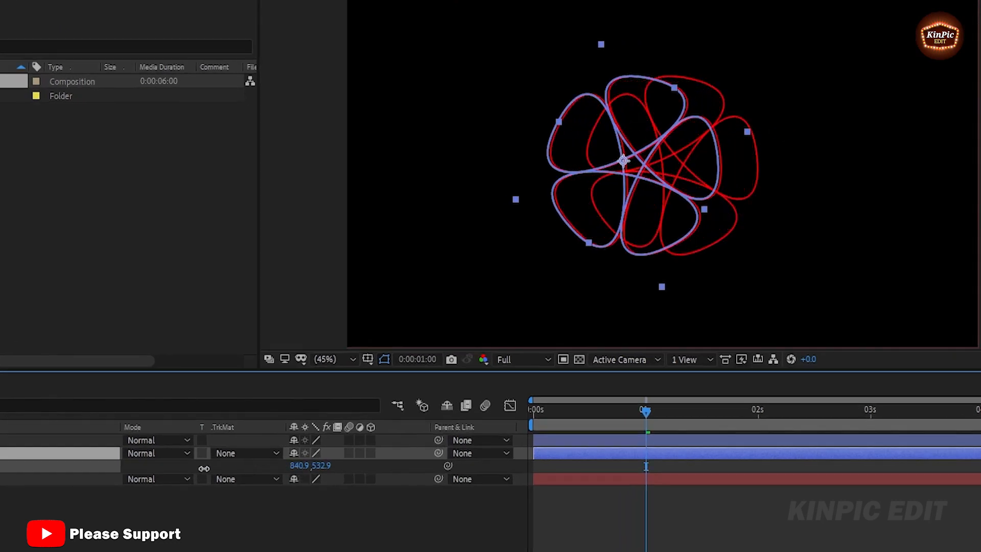
{"action": "left_click_drag", "start_coordinate": [204, 469], "coordinate": [79, 469]}
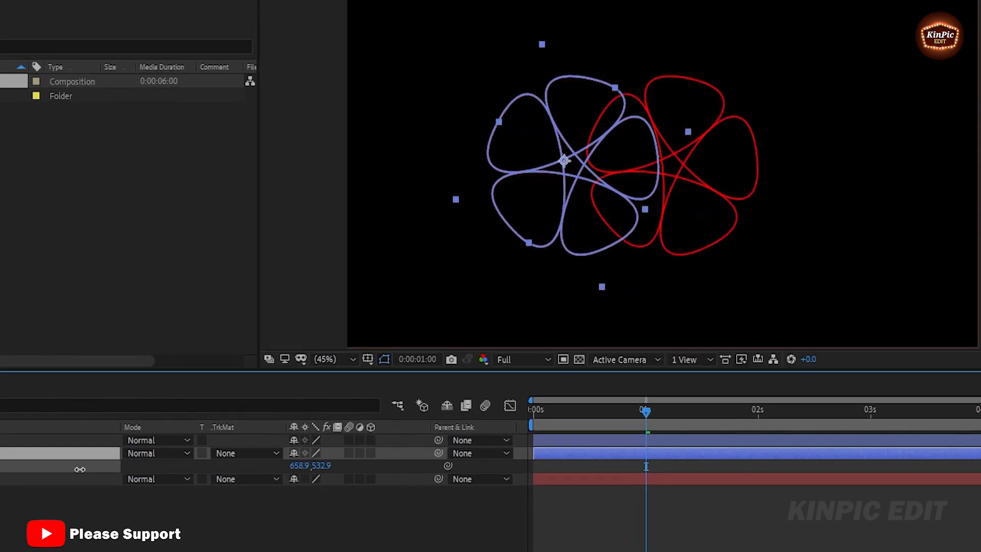
- Move the Ring_02 layer horizontally to position 1184.9, 532.9, beside the red ring
{"action": "left_click", "coordinate": [112, 440]}
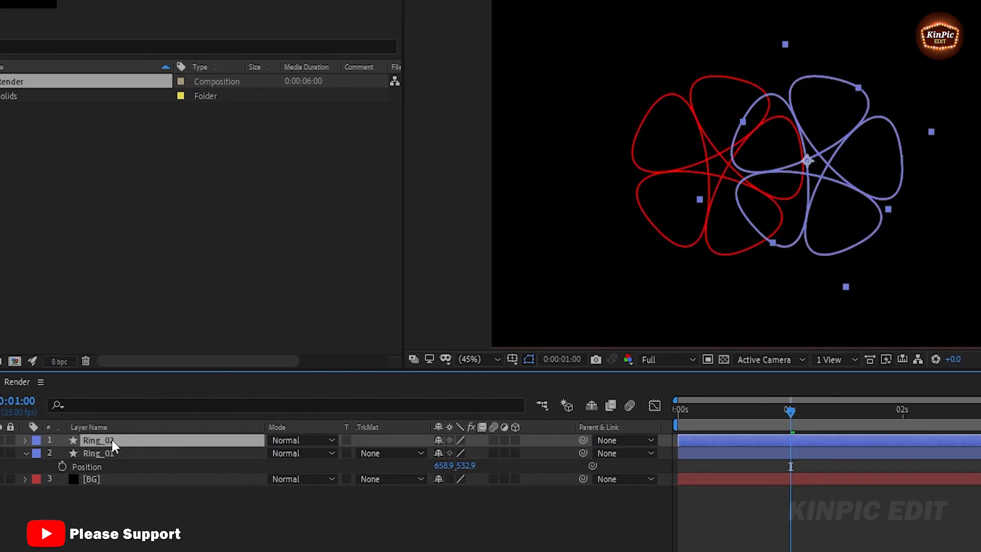
{"action": "key", "text": "p"}
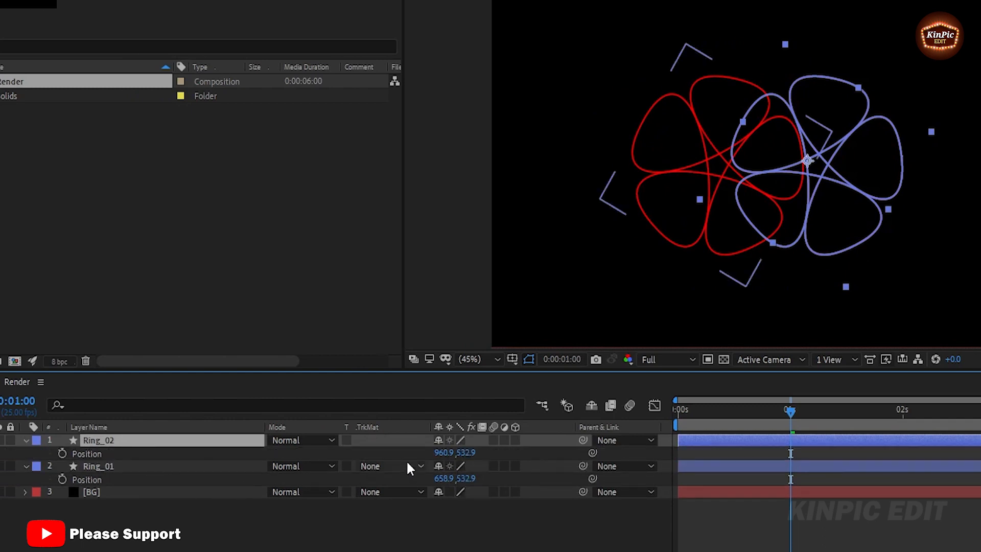
{"action": "left_click_drag", "start_coordinate": [444, 453], "coordinate": [469, 459]}
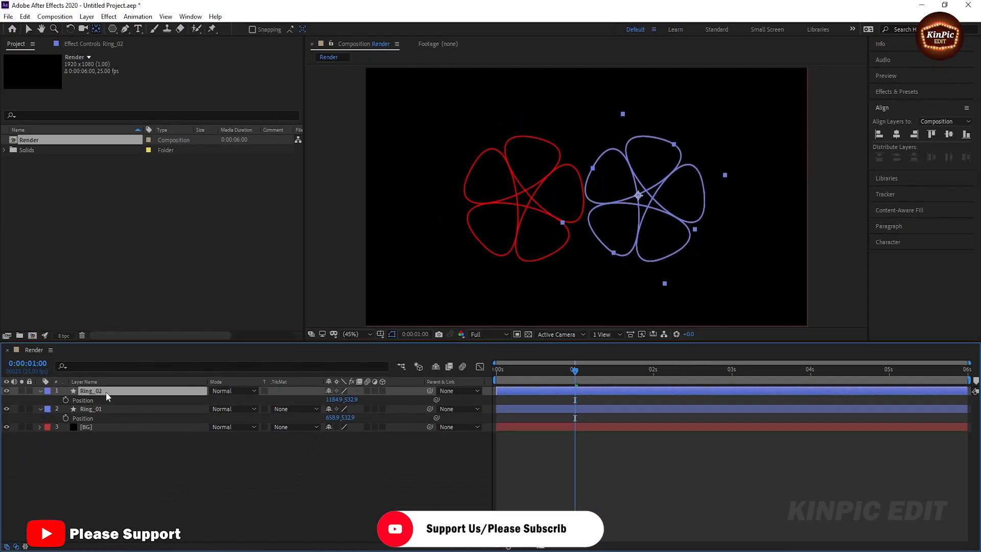
- Change the Ring_02 layer's stroke color to white (FFFFFF) and deselect the layer
{"action": "left_click", "coordinate": [105, 392]}
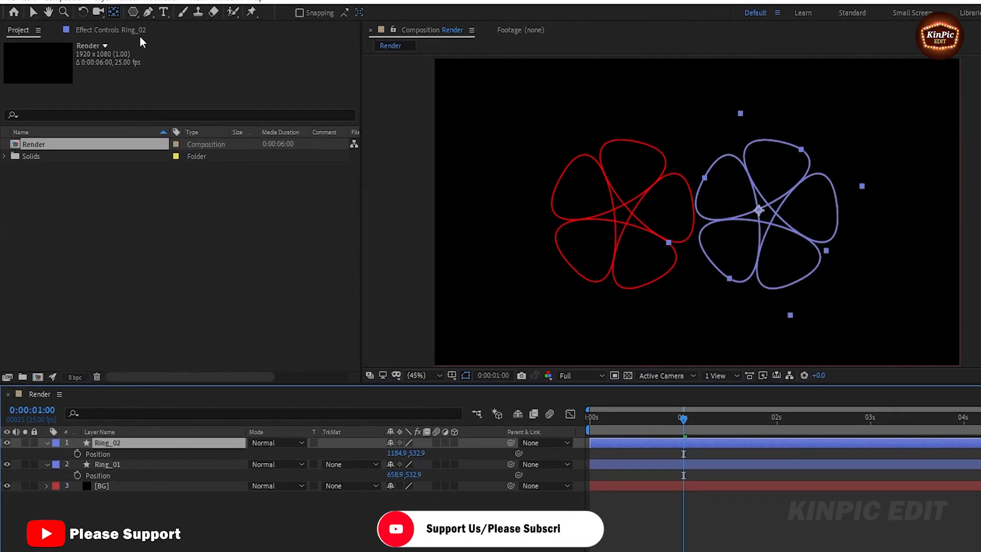
{"action": "left_click", "coordinate": [133, 11]}
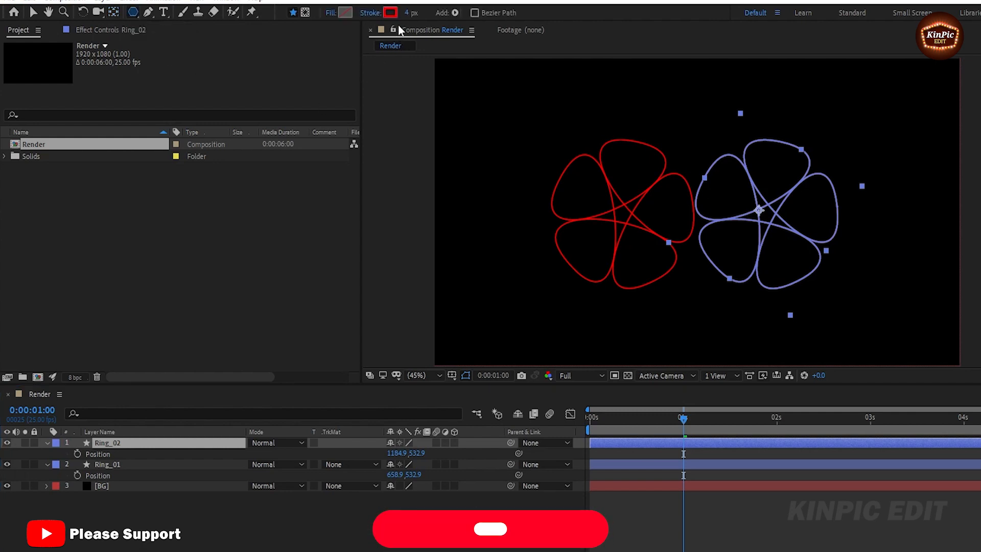
{"action": "left_click", "coordinate": [391, 12]}
{"action": "left_click", "coordinate": [890, 173]}
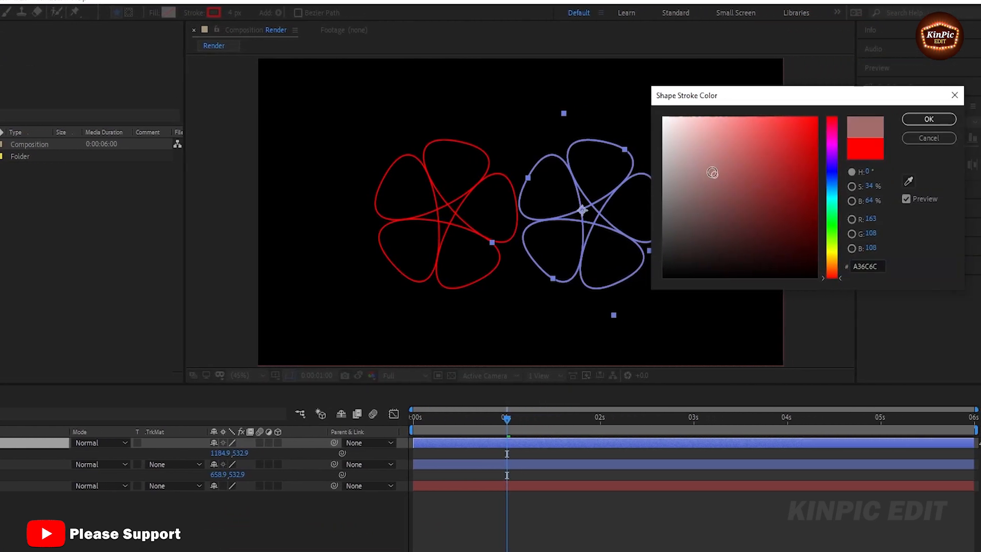
{"action": "left_click_drag", "start_coordinate": [713, 172], "coordinate": [658, 110]}
{"action": "left_click_drag", "start_coordinate": [756, 97], "coordinate": [660, 205]}
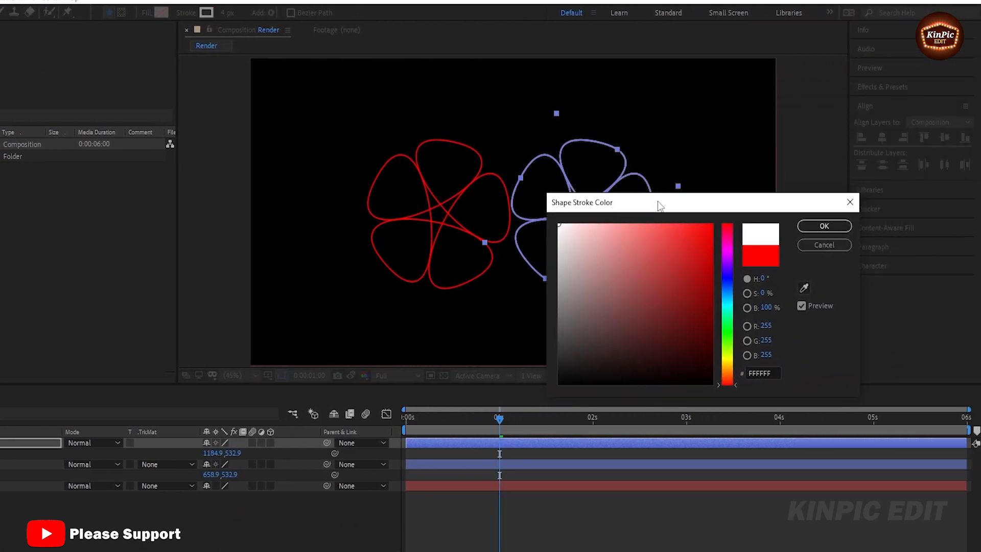
{"action": "left_click", "coordinate": [824, 226]}
{"action": "left_click", "coordinate": [83, 535]}
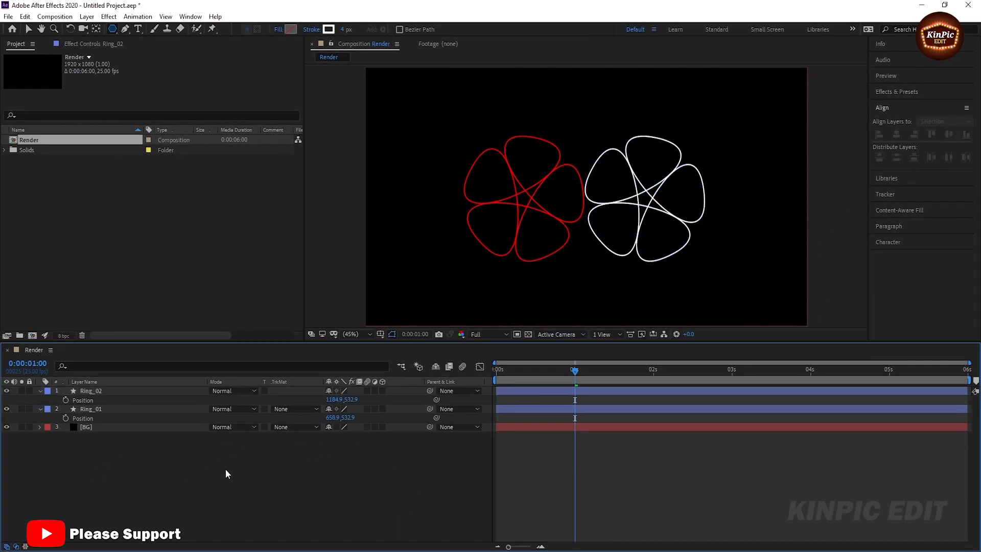
- Change the Ring_02 layer's rotation expression to time*-300 and collapse its properties
{"action": "left_click", "coordinate": [97, 391]}
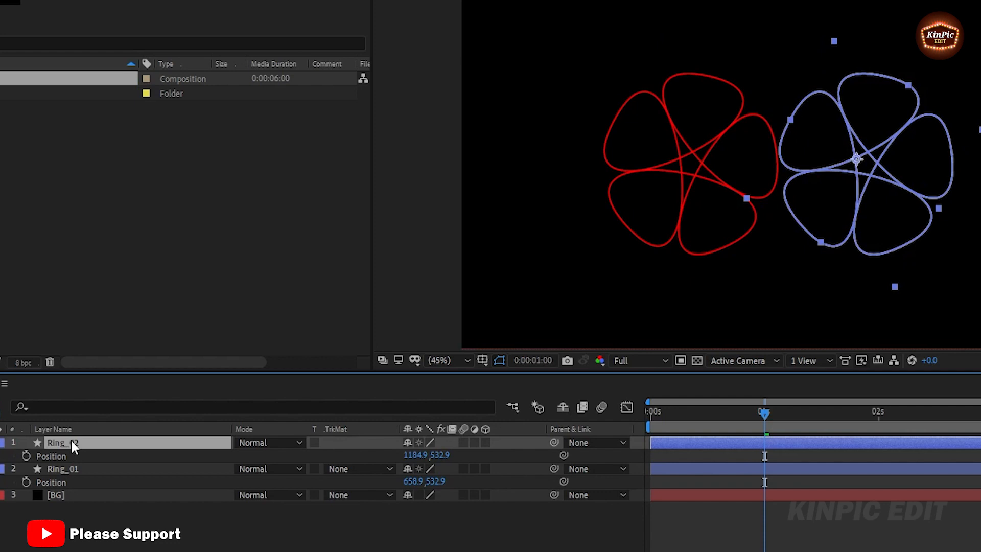
{"action": "key", "text": "r"}
{"action": "left_click", "coordinate": [12, 456]}
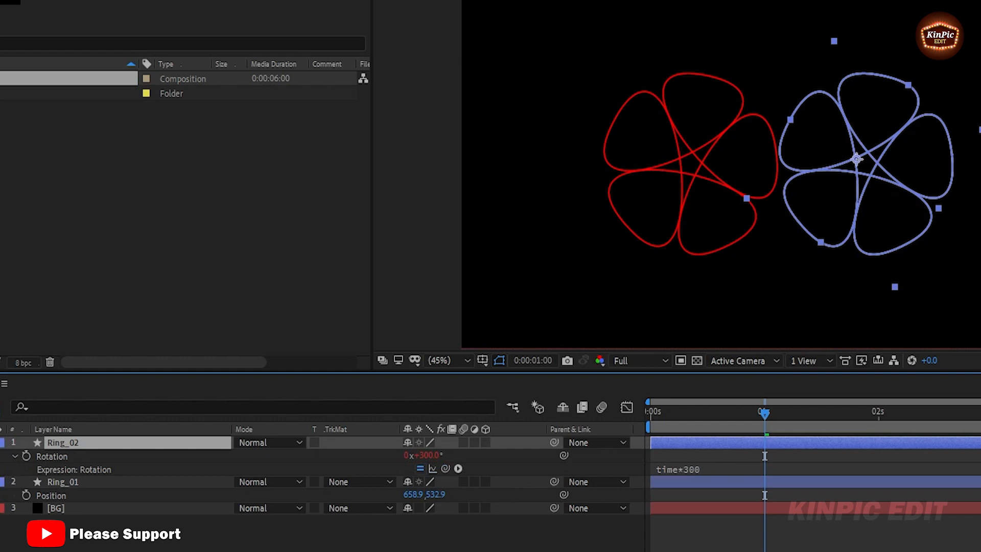
{"action": "left_click", "coordinate": [682, 467]}
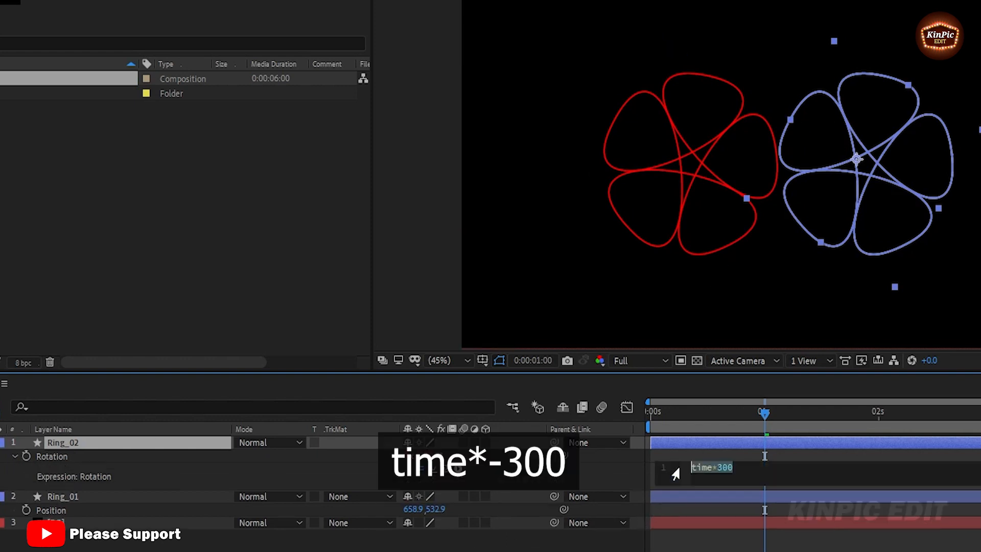
{"action": "left_click", "coordinate": [716, 467]}
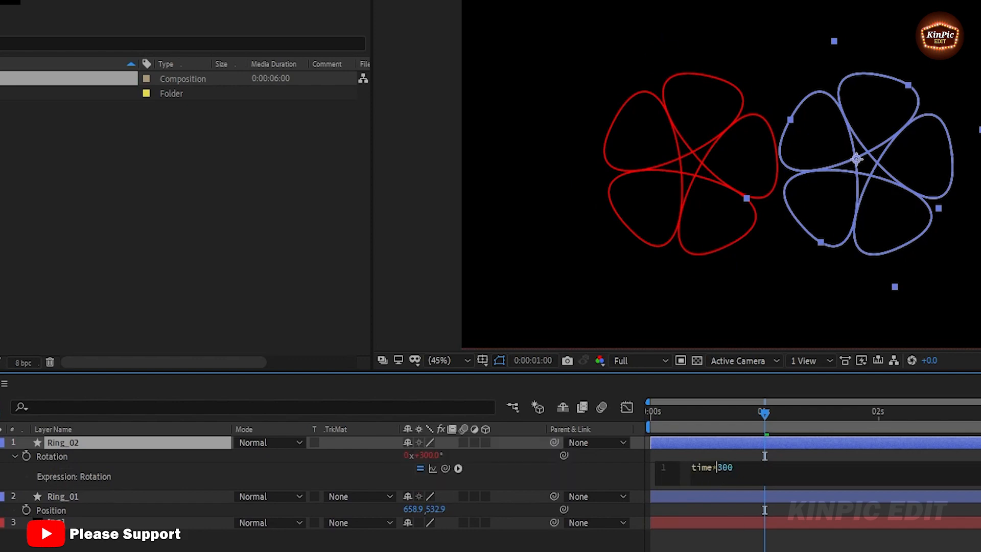
{"action": "type", "text": "-"}
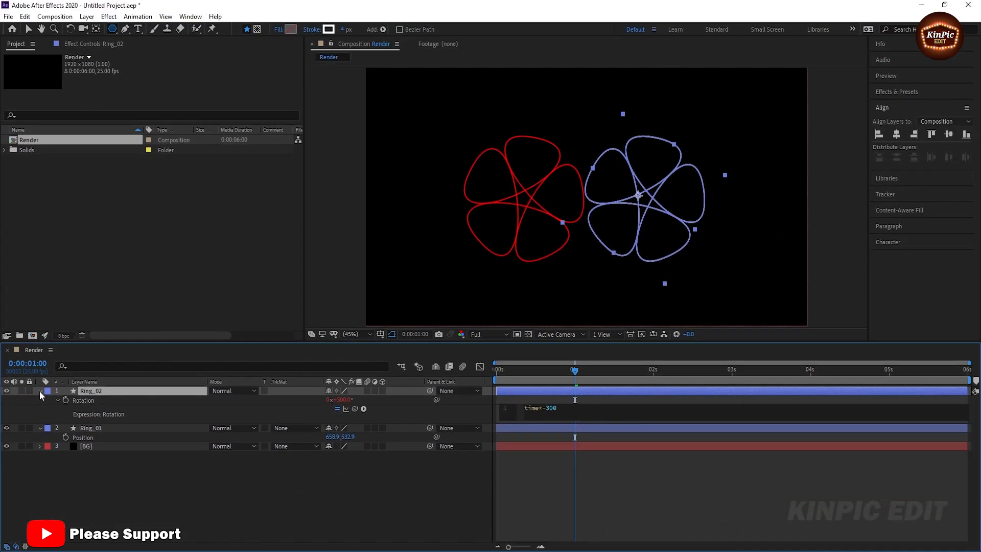
{"action": "left_click", "coordinate": [40, 391]}
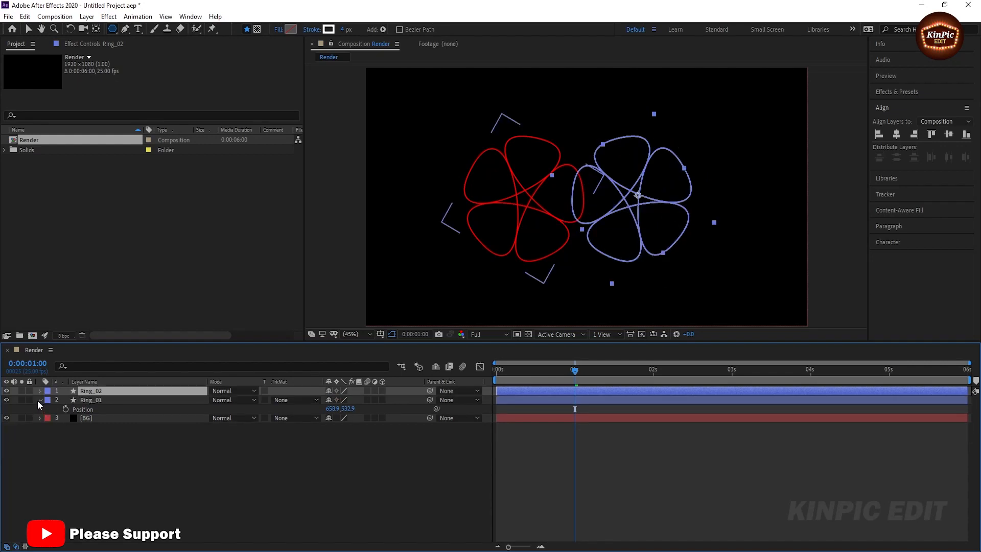
- Collapse the Ring_01 layer's properties and preview both rings' rotation from the first frame
{"action": "left_click", "coordinate": [39, 400]}
{"action": "left_click", "coordinate": [73, 436]}
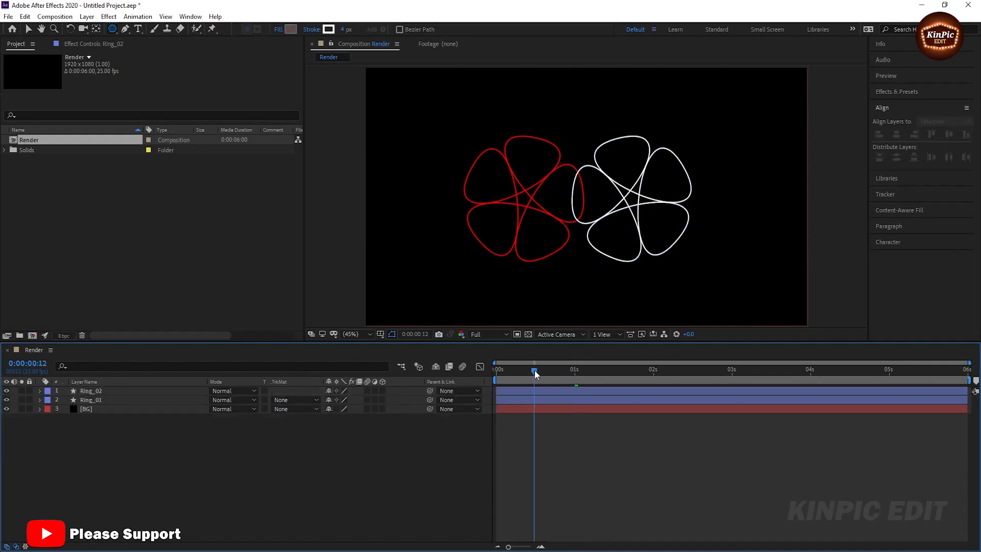
{"action": "key", "text": "Home"}
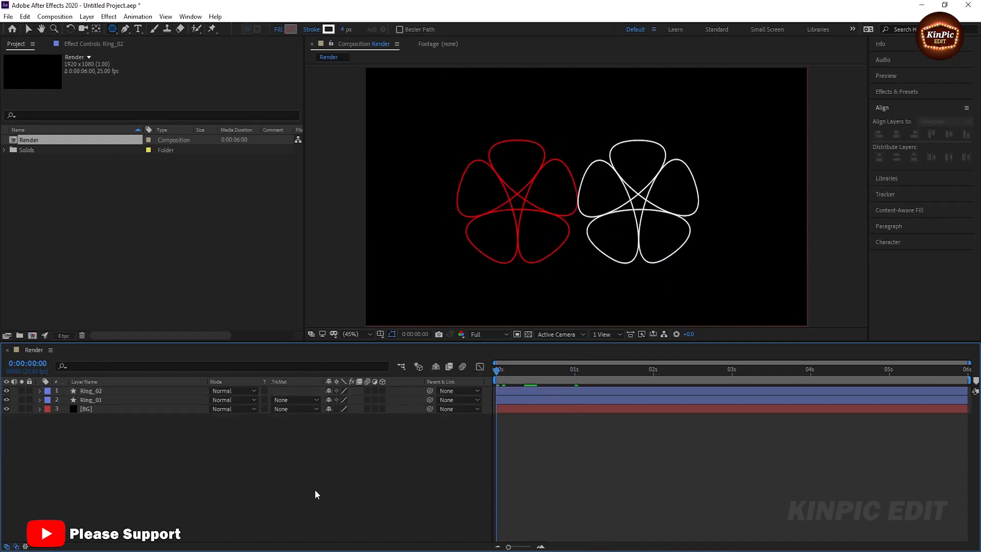
{"action": "key", "text": "space"}
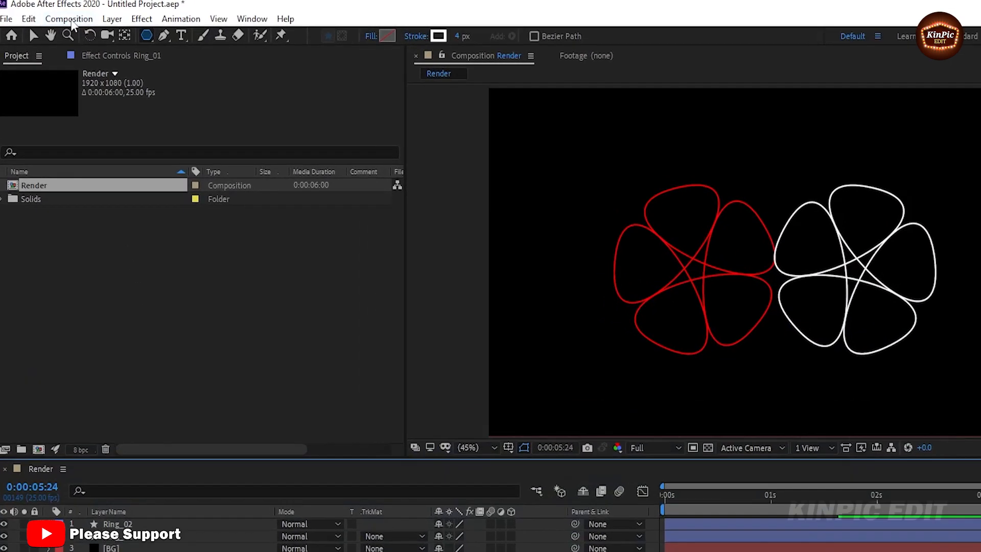
- Add the Render composition to the render queue and set its output module format to QuickTime
{"action": "left_click", "coordinate": [55, 16]}
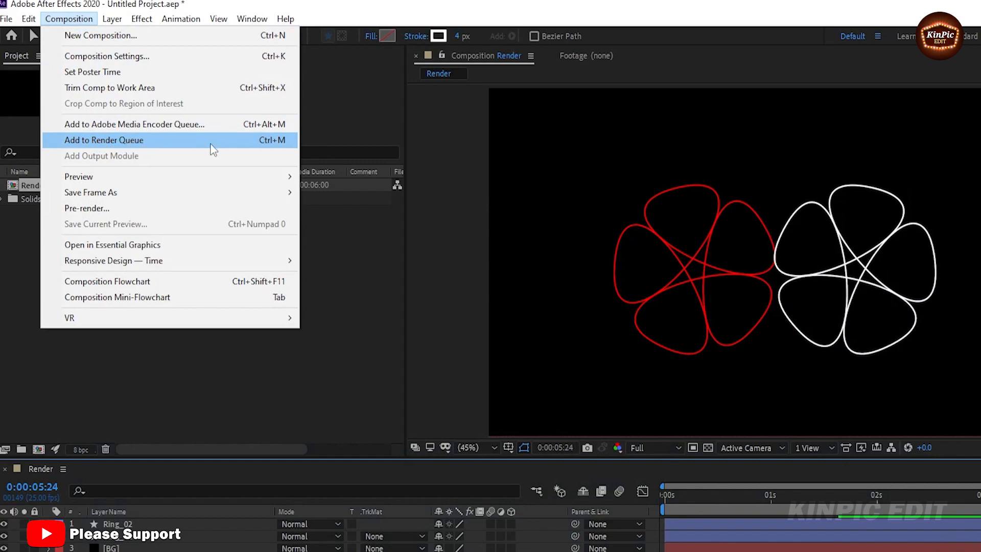
{"action": "left_click", "coordinate": [212, 147]}
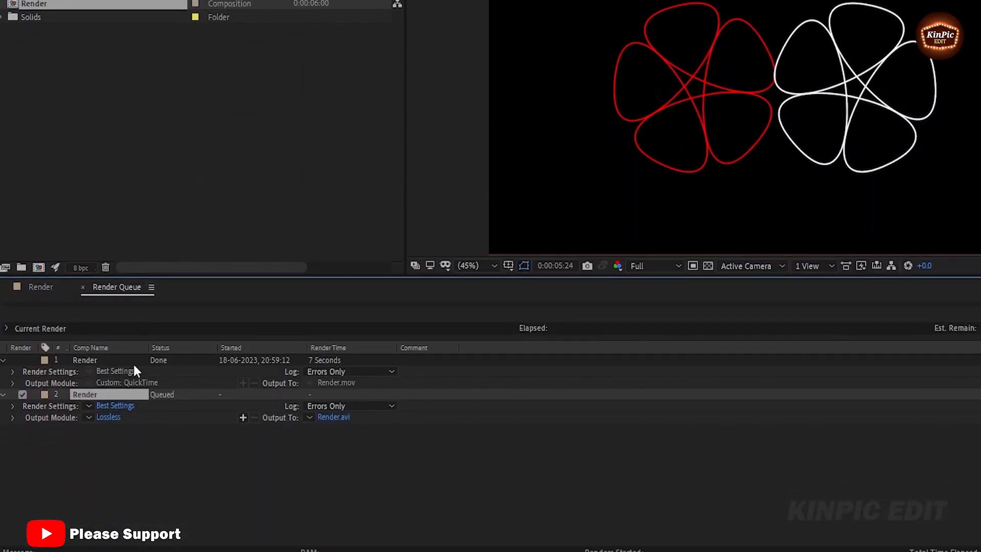
{"action": "left_click", "coordinate": [108, 418]}
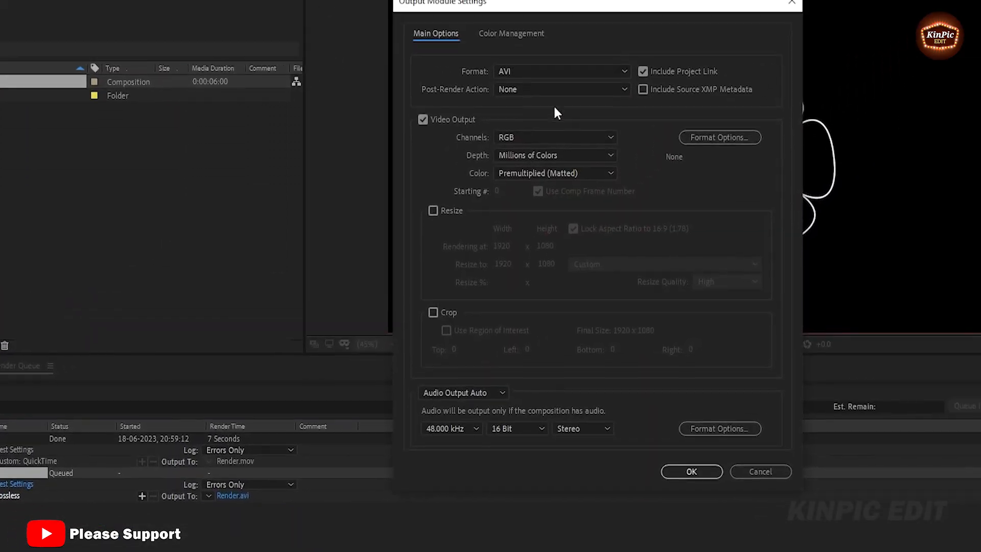
{"action": "left_click", "coordinate": [647, 0]}
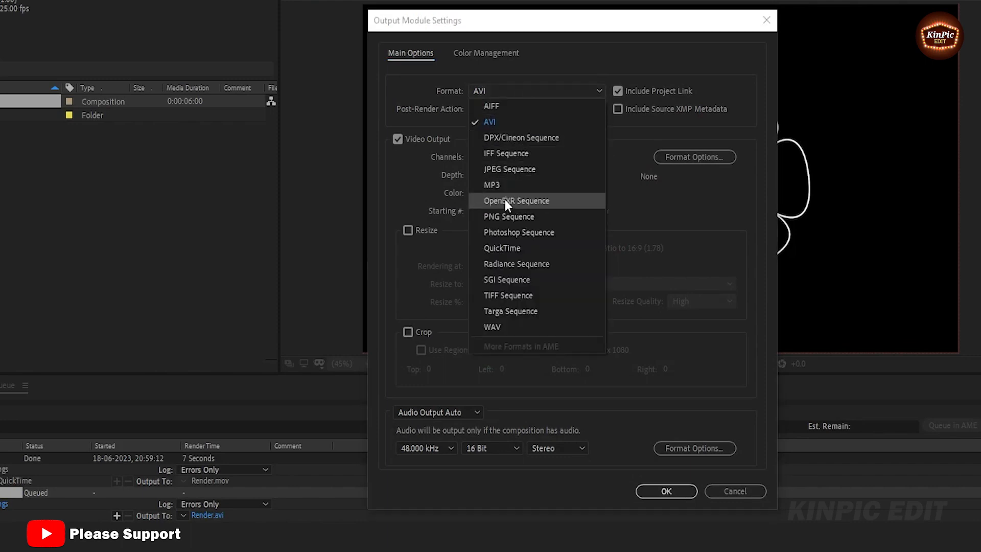
{"action": "left_click", "coordinate": [510, 247]}
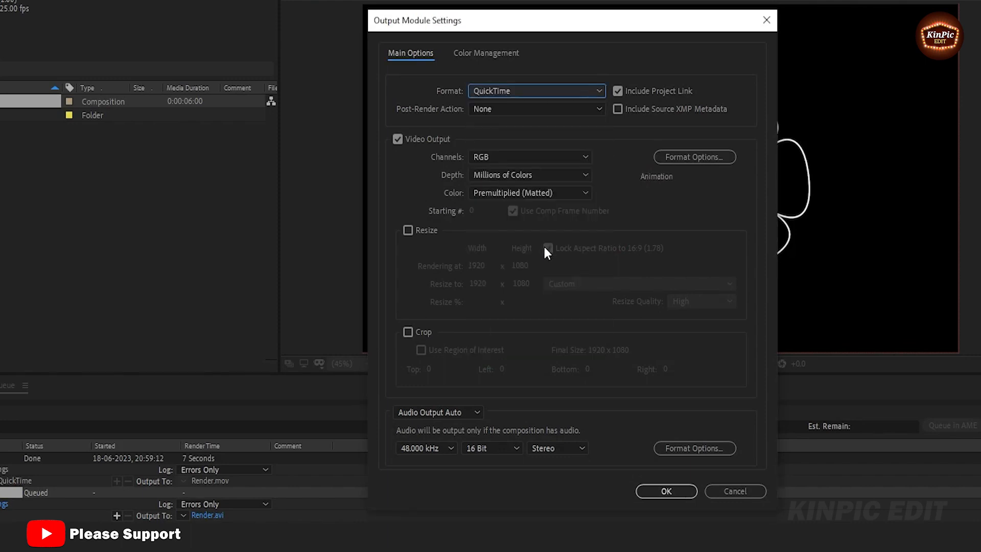
- Use the Animation video codec with RGB channels for the QuickTime output and apply the output module settings
{"action": "left_click", "coordinate": [676, 158]}
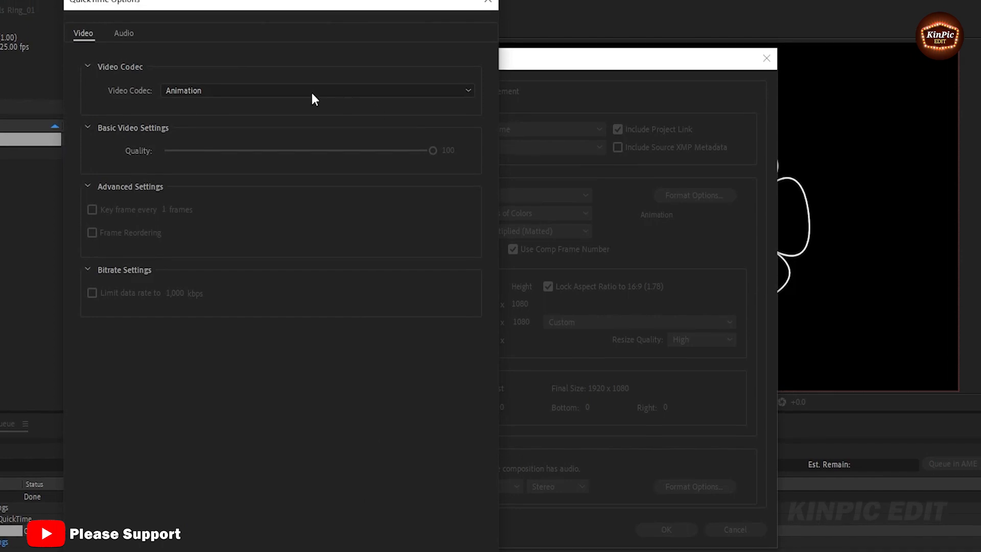
{"action": "left_click", "coordinate": [274, 92]}
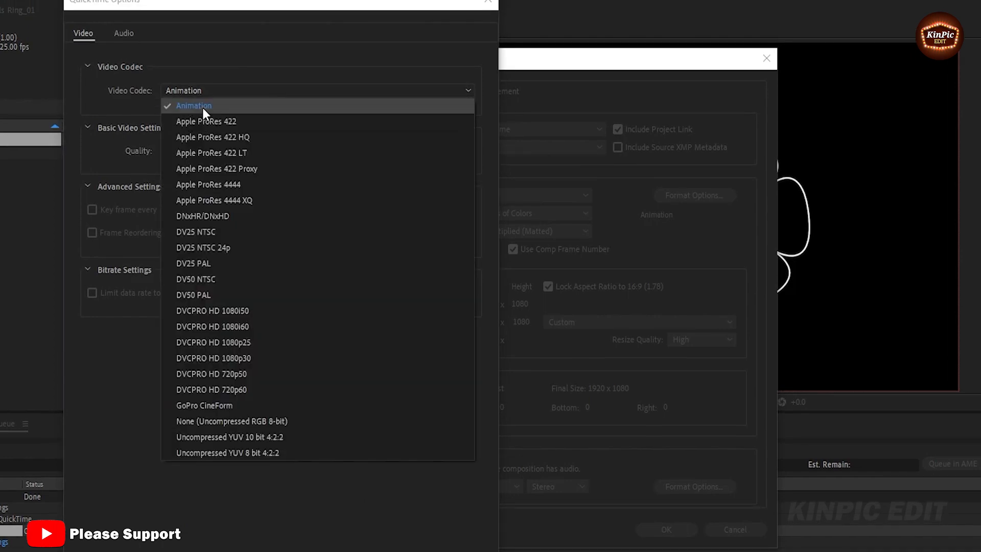
{"action": "left_click", "coordinate": [221, 104]}
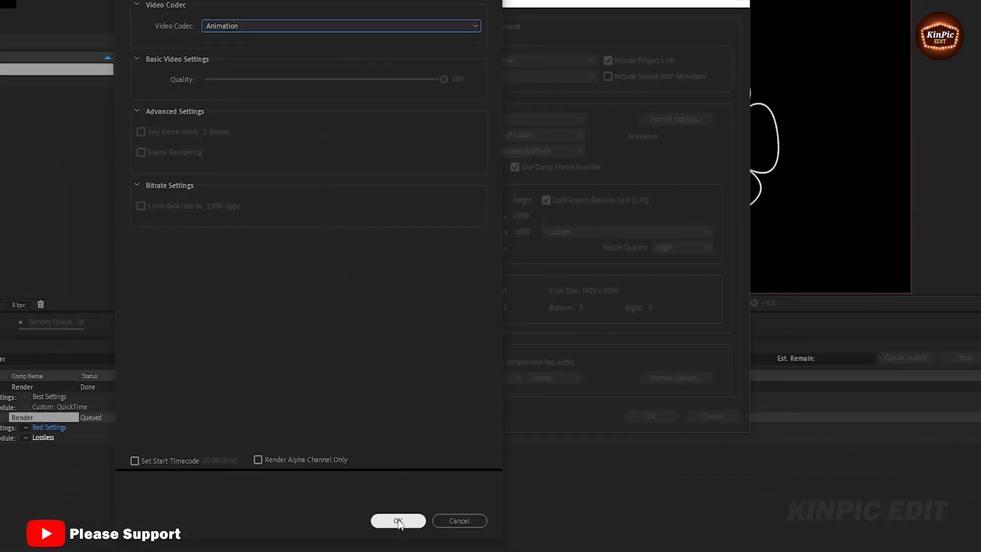
{"action": "left_click", "coordinate": [399, 520]}
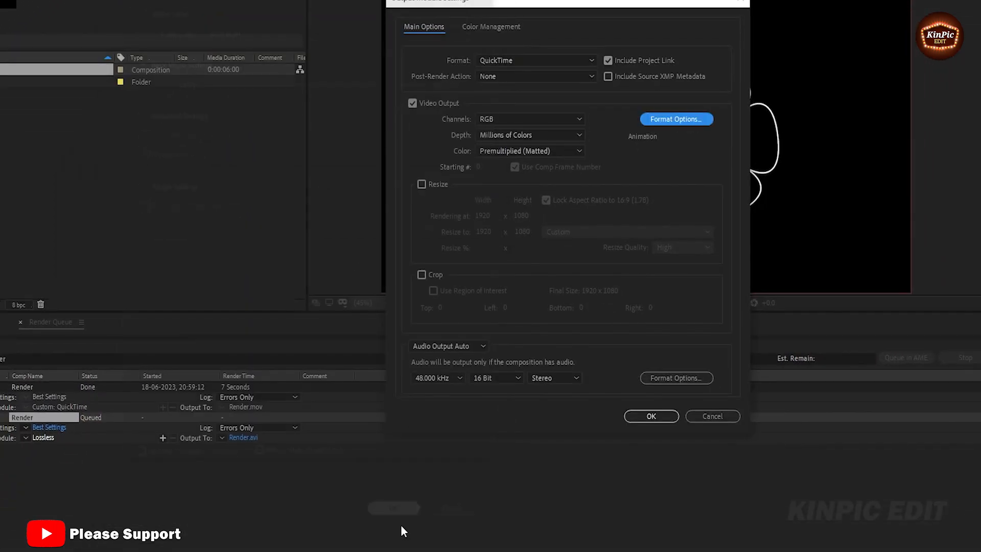
{"action": "left_click", "coordinate": [538, 119]}
{"action": "left_click", "coordinate": [498, 134]}
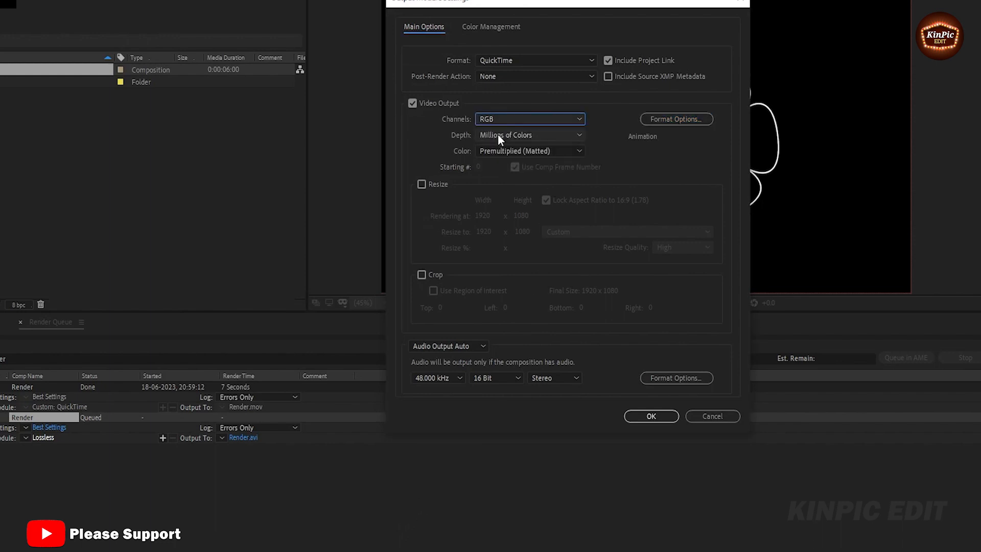
{"action": "left_click", "coordinate": [651, 416]}
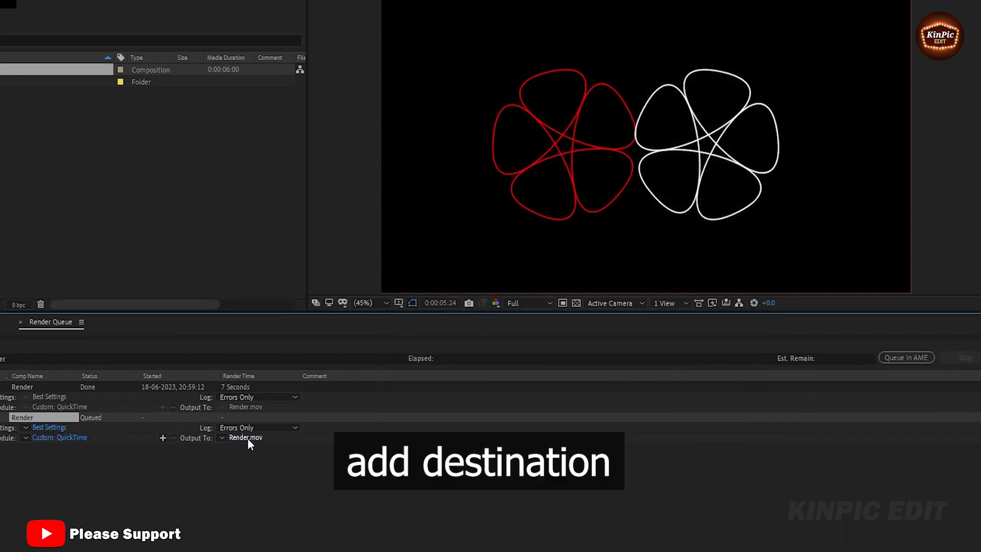
- Check the destination folder and file name of the queued render's output, then dismiss the save dialog
{"action": "left_click", "coordinate": [251, 437]}
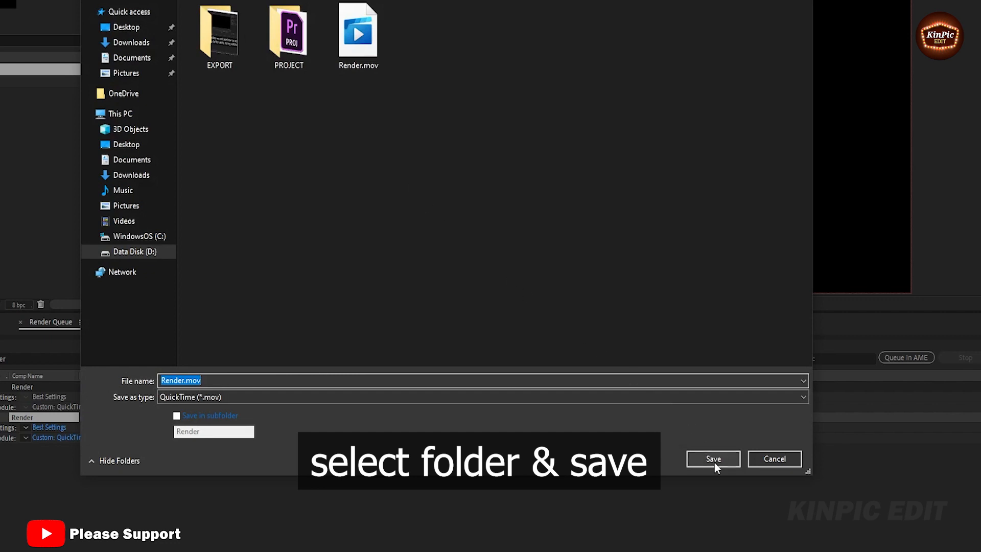
{"action": "left_click", "coordinate": [779, 462]}
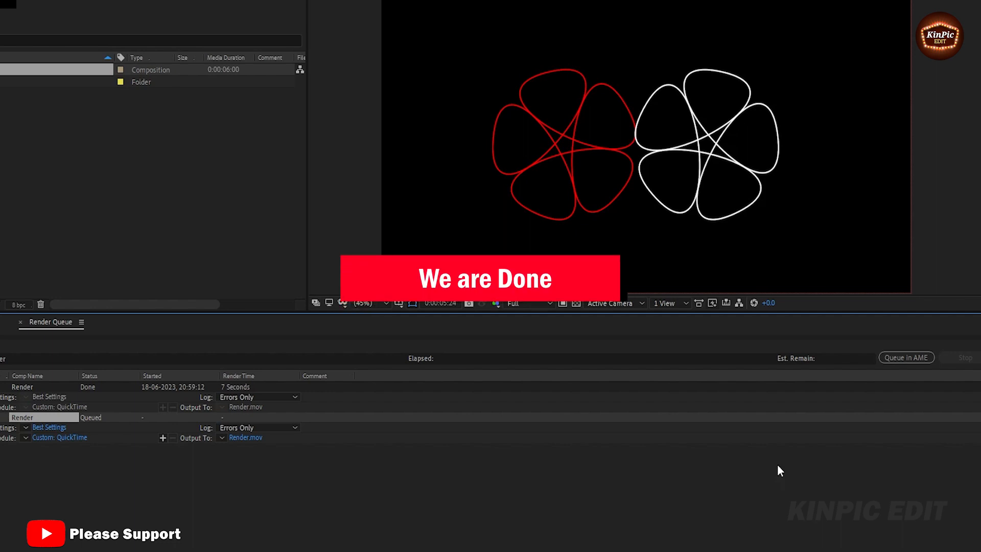